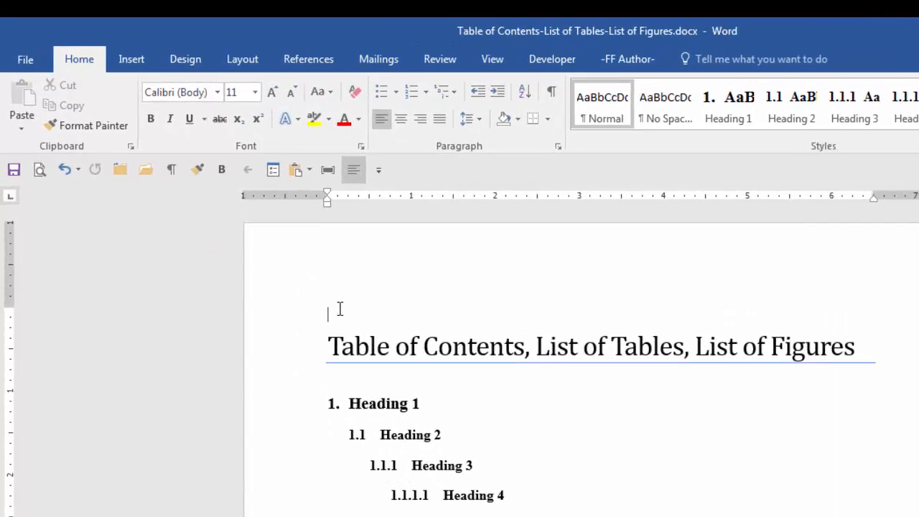
- Insert the built-in Automatic Table 1 table of contents above the document title and check its update options without updating it
{"action": "left_click", "coordinate": [391, 72]}
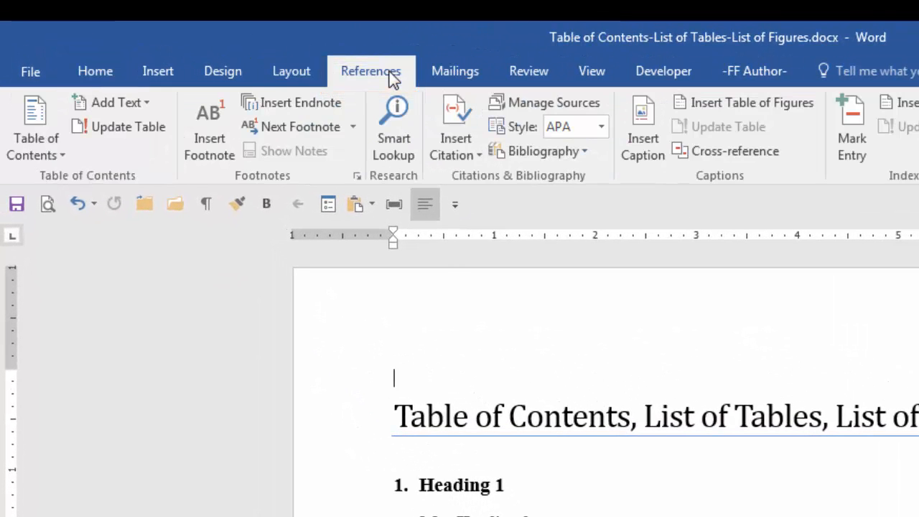
{"action": "left_click", "coordinate": [67, 158]}
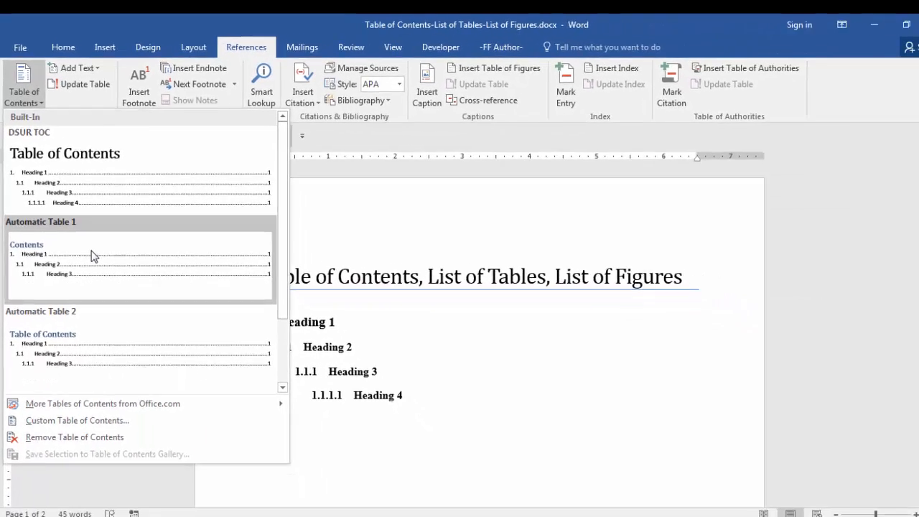
{"action": "left_click", "coordinate": [119, 330]}
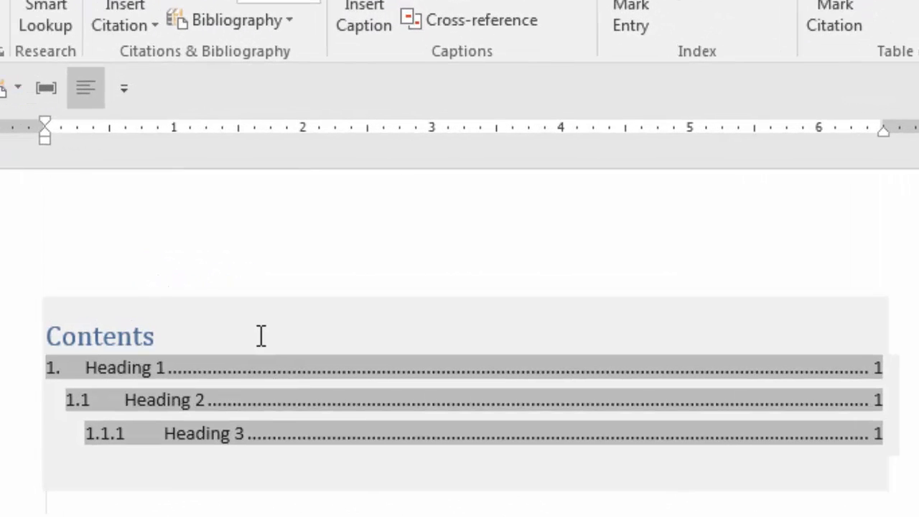
{"action": "left_click", "coordinate": [260, 335]}
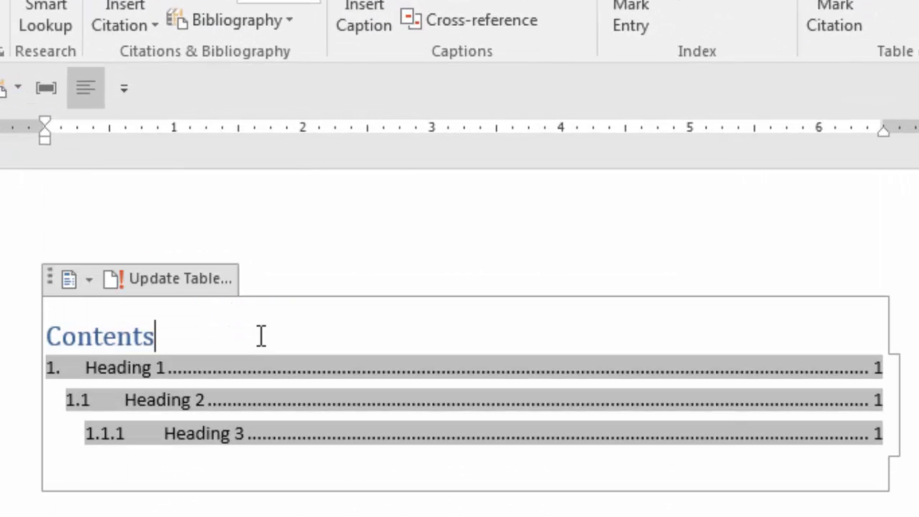
{"action": "left_click", "coordinate": [164, 285]}
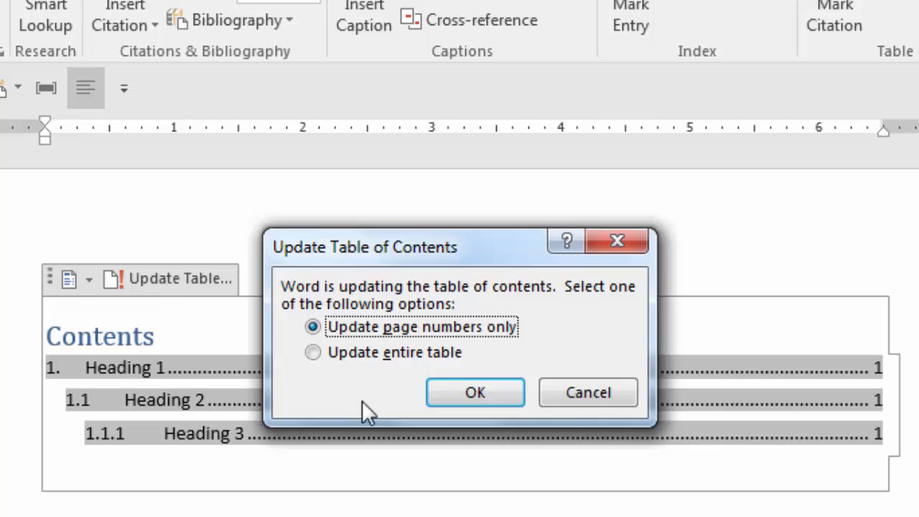
{"action": "left_click", "coordinate": [605, 397]}
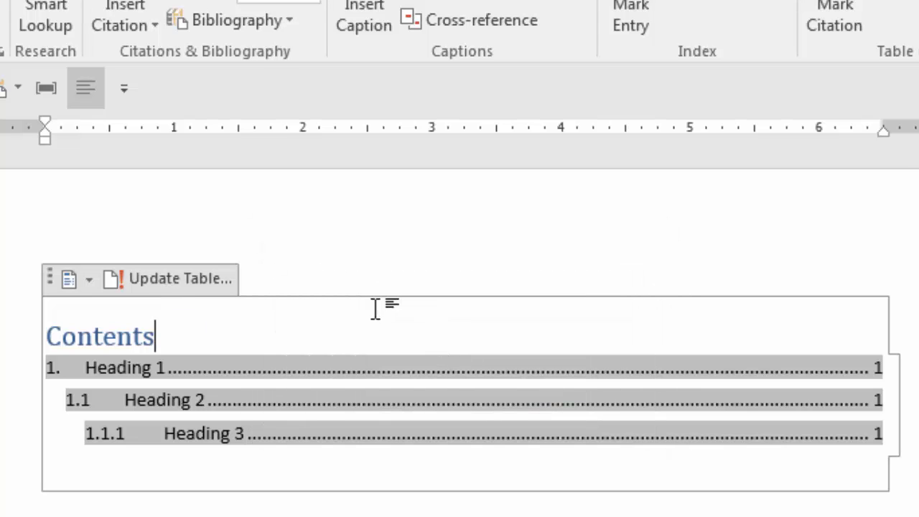
- Switch the table of contents to the Automatic Table 2 design, and remove it from the document
{"action": "left_click", "coordinate": [81, 279]}
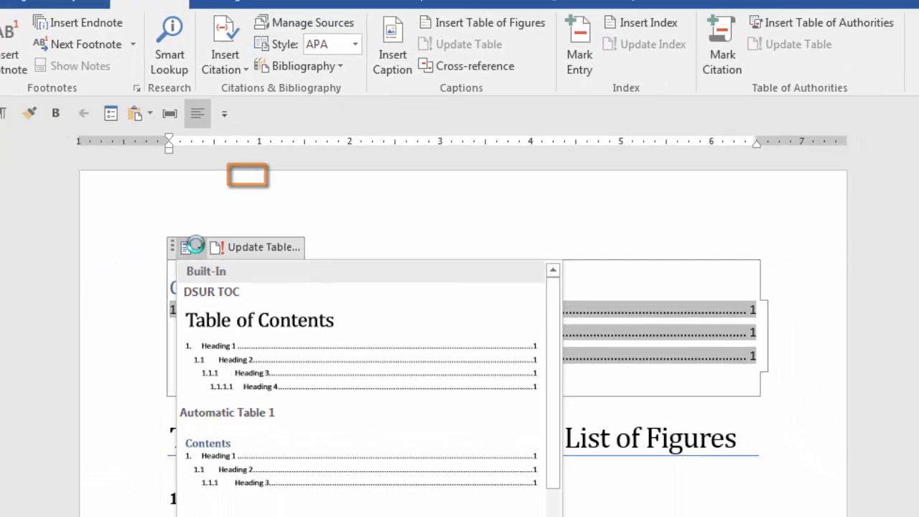
{"action": "left_click", "coordinate": [229, 516]}
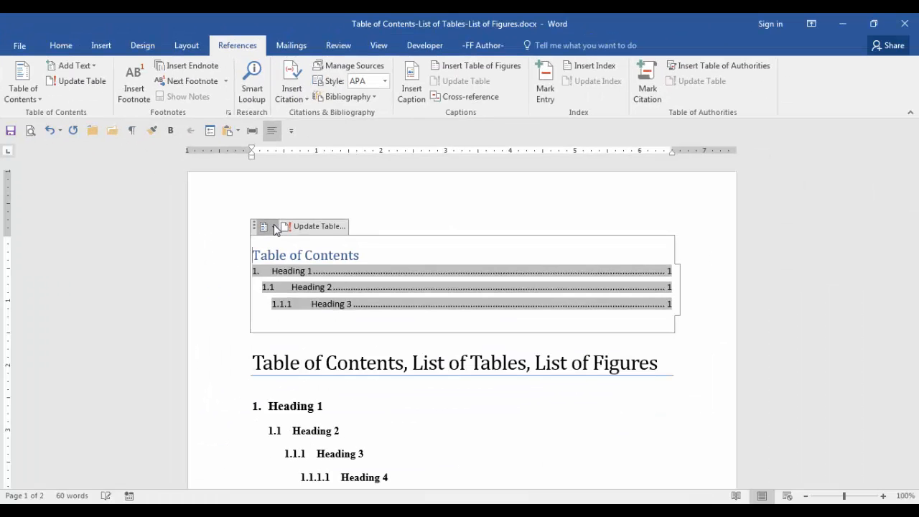
{"action": "left_click", "coordinate": [193, 251]}
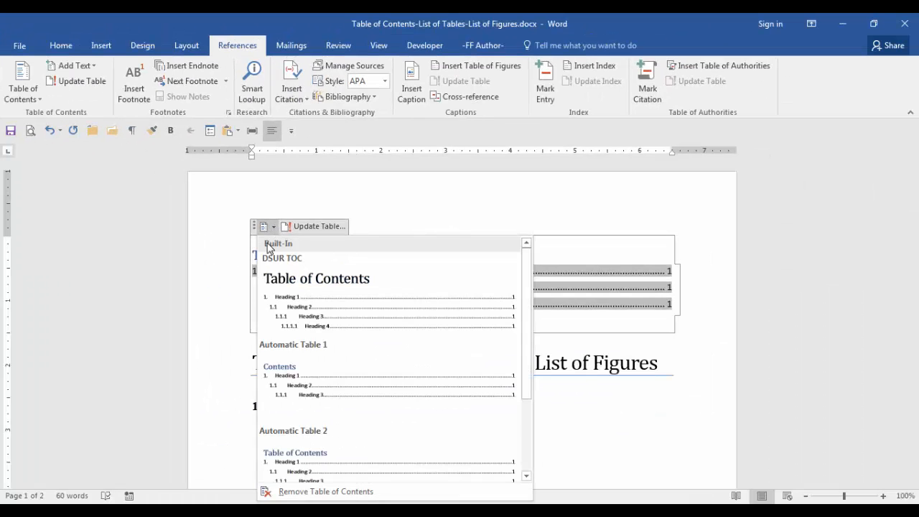
{"action": "left_click", "coordinate": [299, 494]}
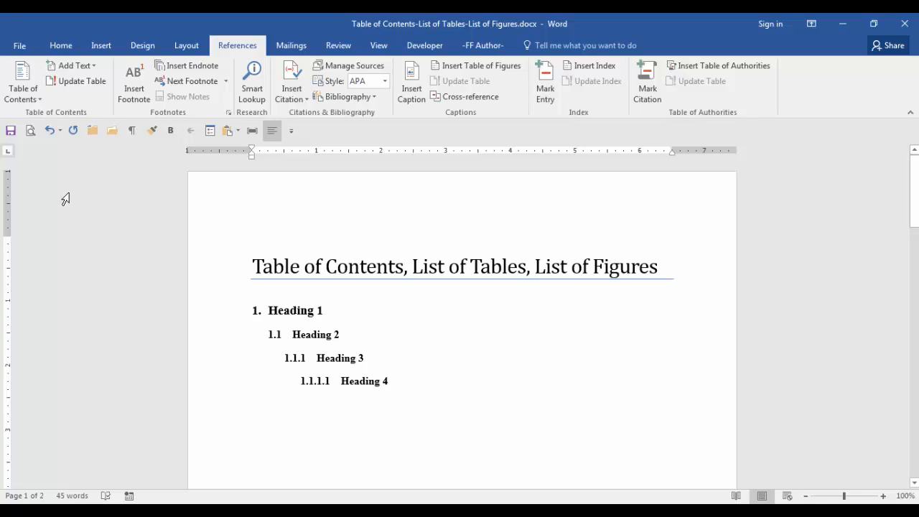
- Set up a custom table of contents above the title with 4 levels shown and a dotted tab leader
{"action": "left_click", "coordinate": [40, 100]}
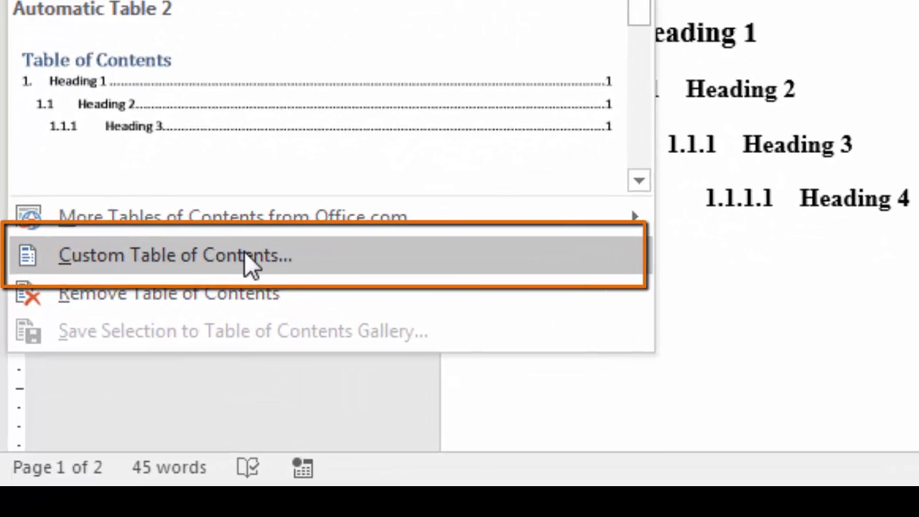
{"action": "left_click", "coordinate": [295, 253]}
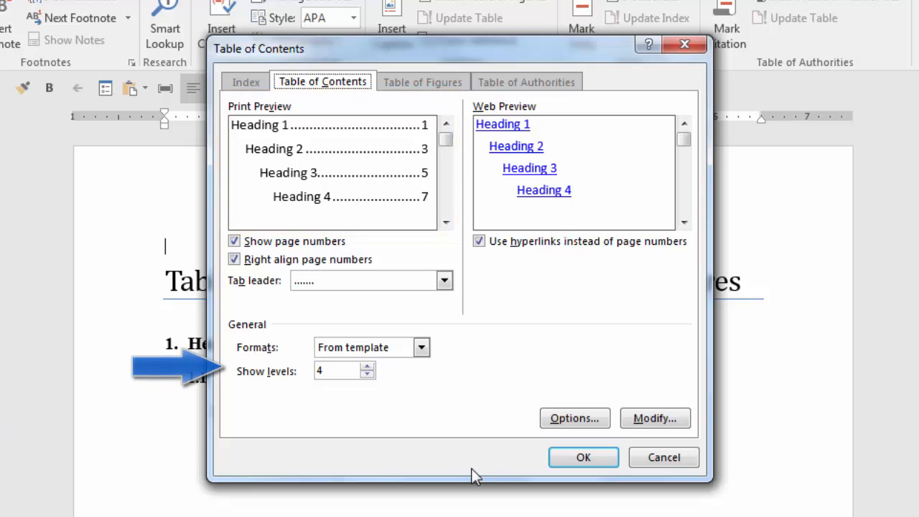
{"action": "left_click", "coordinate": [367, 375]}
{"action": "left_click", "coordinate": [367, 376]}
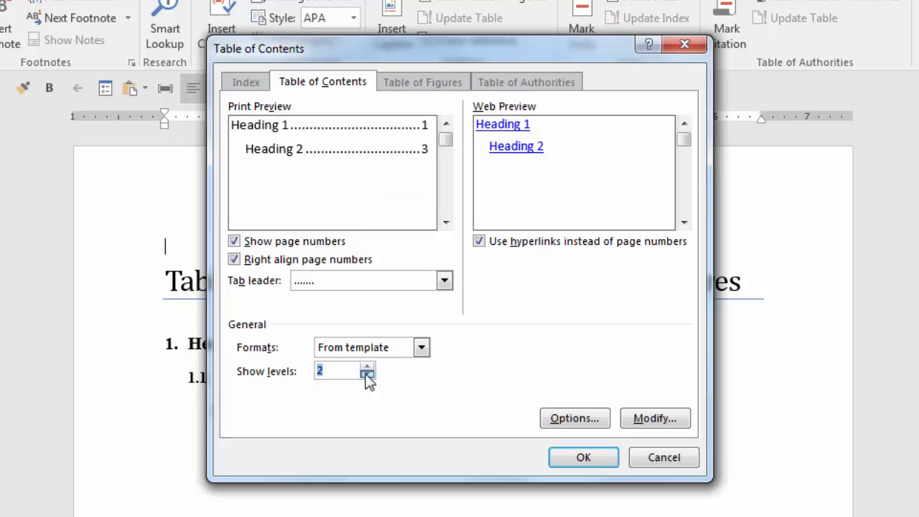
{"action": "left_click", "coordinate": [370, 368]}
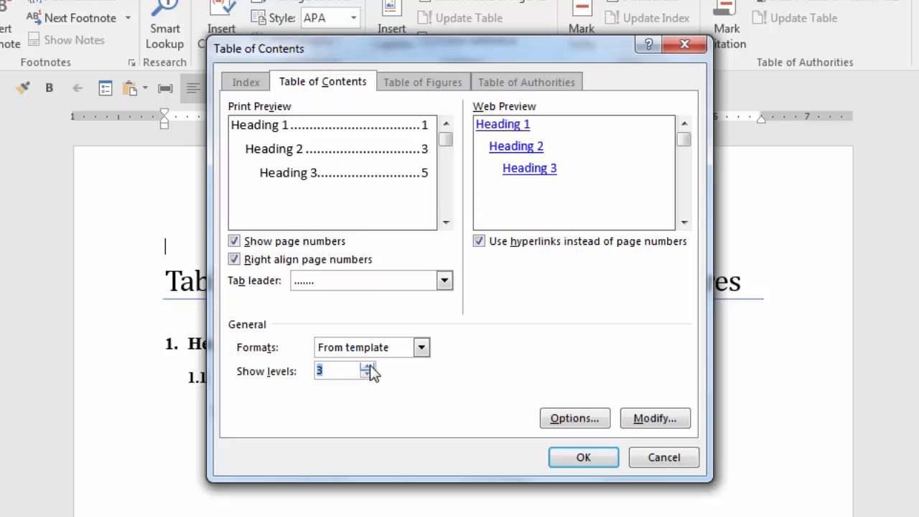
{"action": "left_click", "coordinate": [368, 367]}
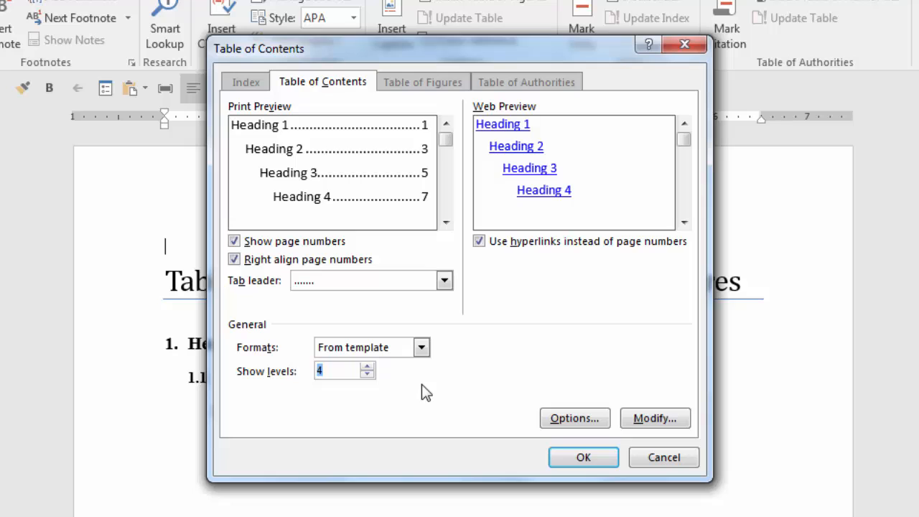
{"action": "left_click", "coordinate": [445, 282]}
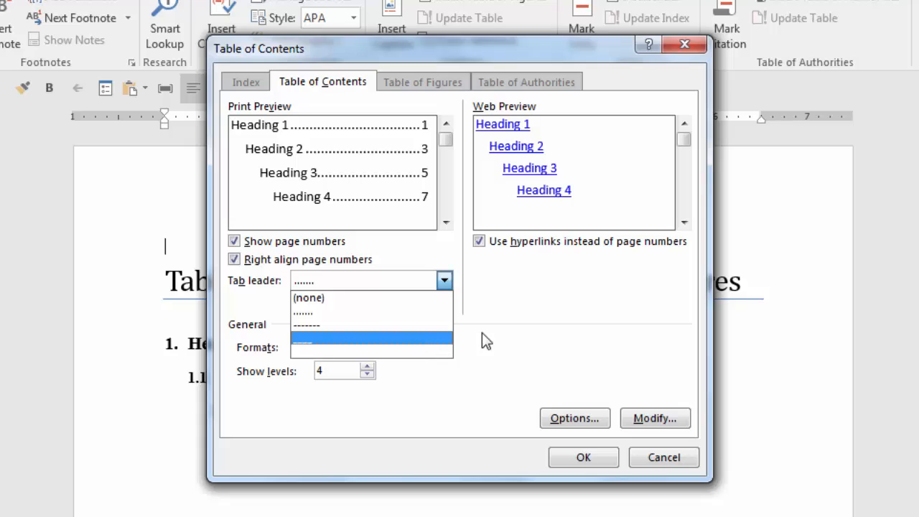
{"action": "left_click", "coordinate": [419, 314]}
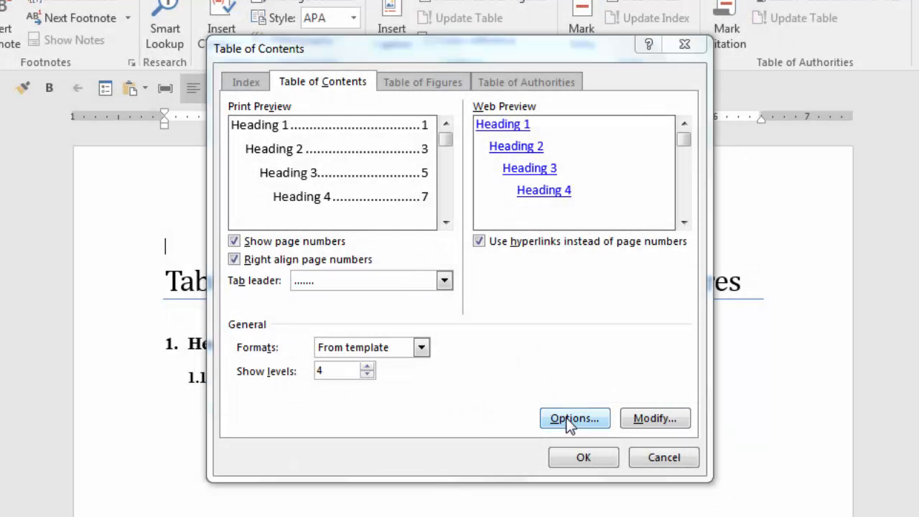
- Include the Title style in the custom table of contents at TOC level 1
{"action": "left_click", "coordinate": [569, 420]}
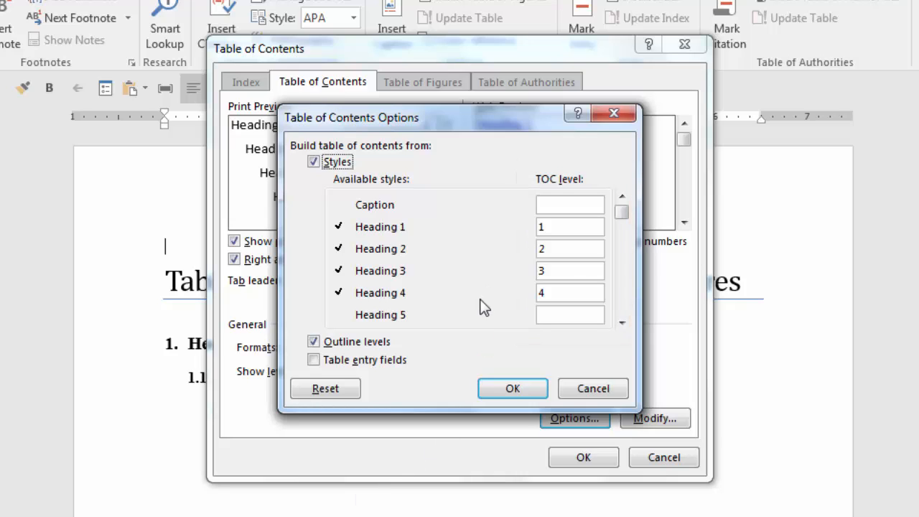
{"action": "left_click_drag", "start_coordinate": [624, 221], "coordinate": [609, 290]}
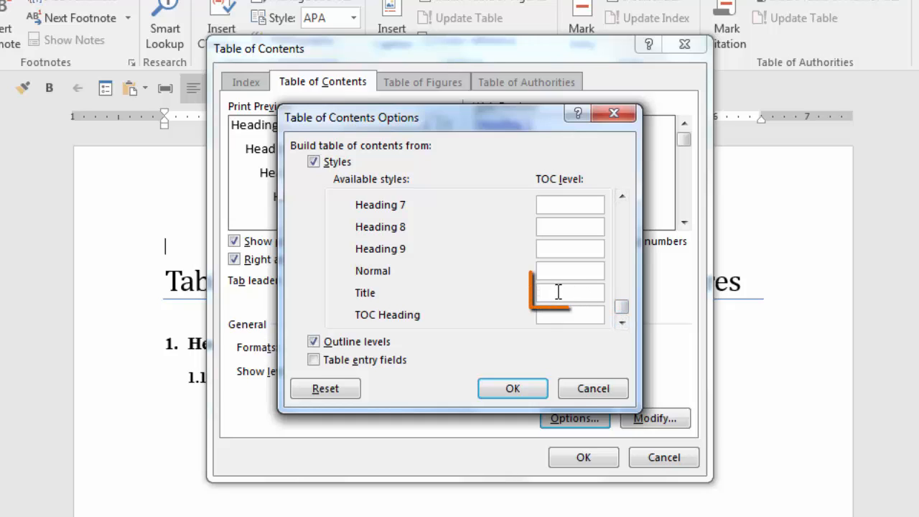
{"action": "type", "text": "1"}
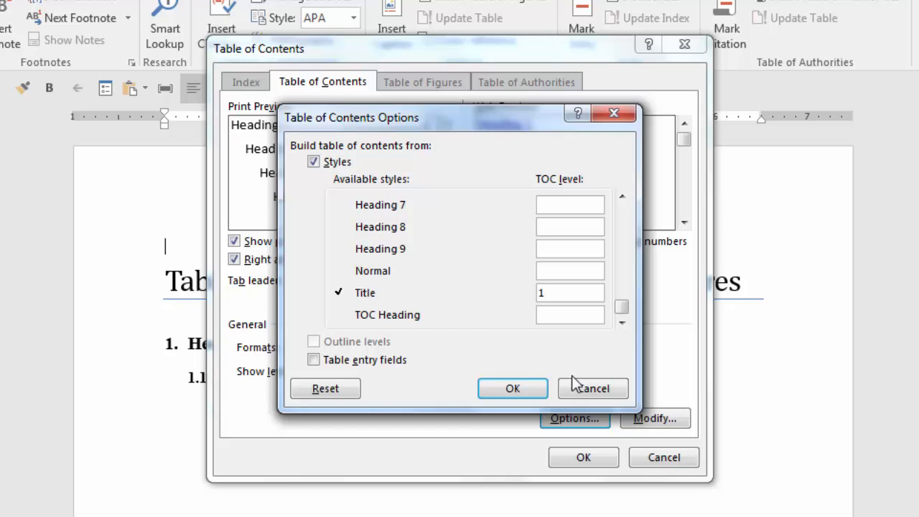
{"action": "left_click", "coordinate": [513, 389]}
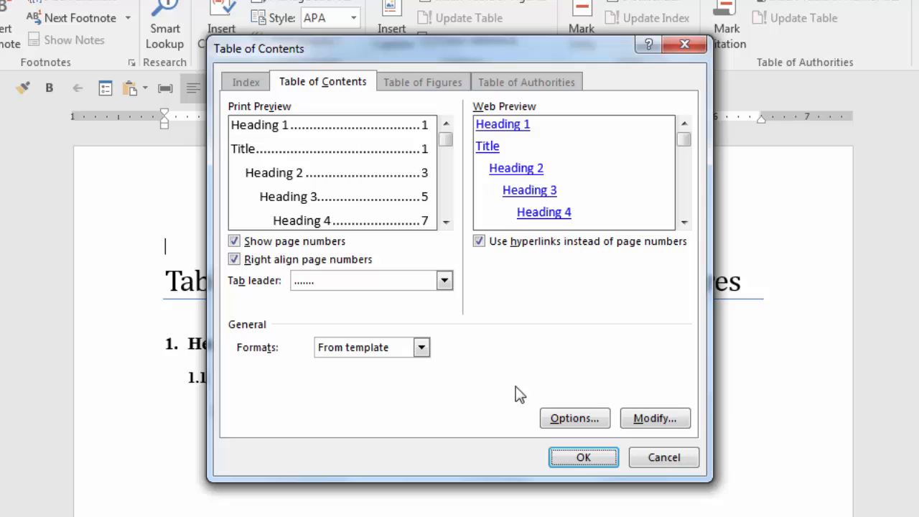
- Modify the TOC 1 style to use Times New Roman, 14 pt, bold, with the Automatic font color
{"action": "left_click", "coordinate": [659, 417]}
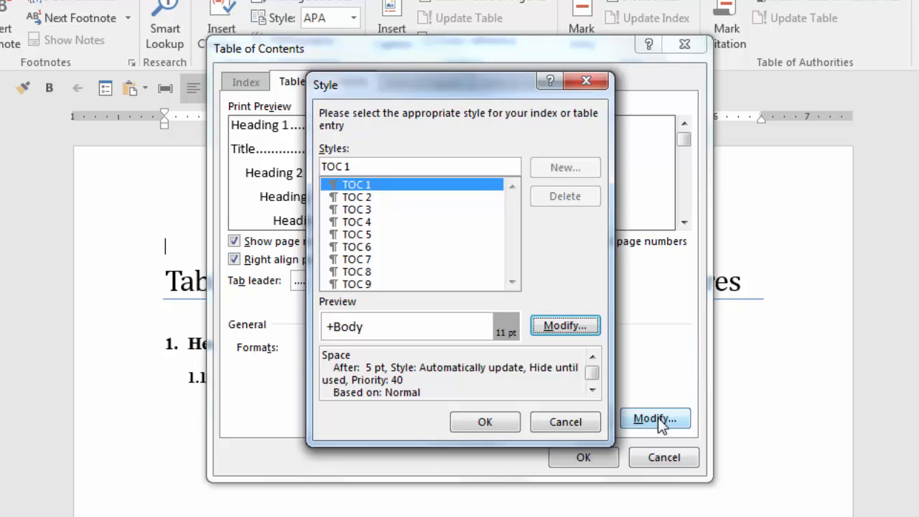
{"action": "left_click", "coordinate": [557, 327]}
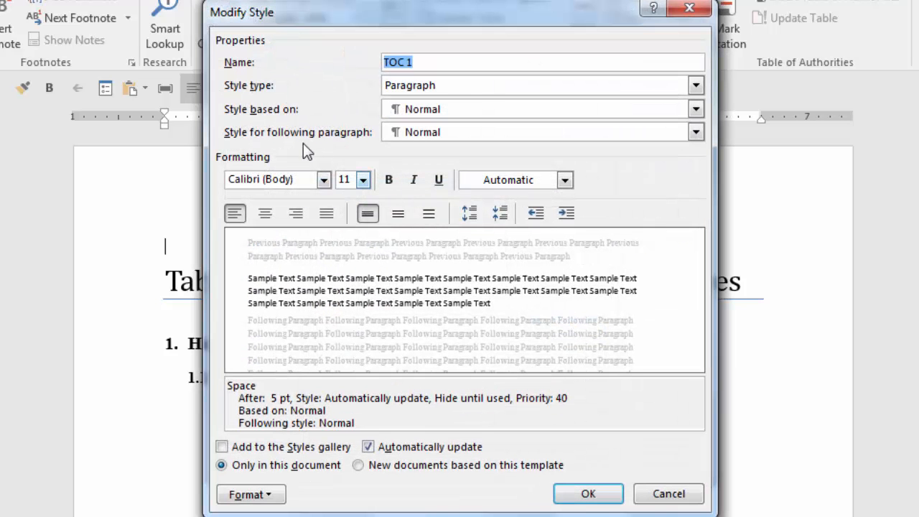
{"action": "left_click", "coordinate": [324, 180]}
{"action": "type", "text": "ti"}
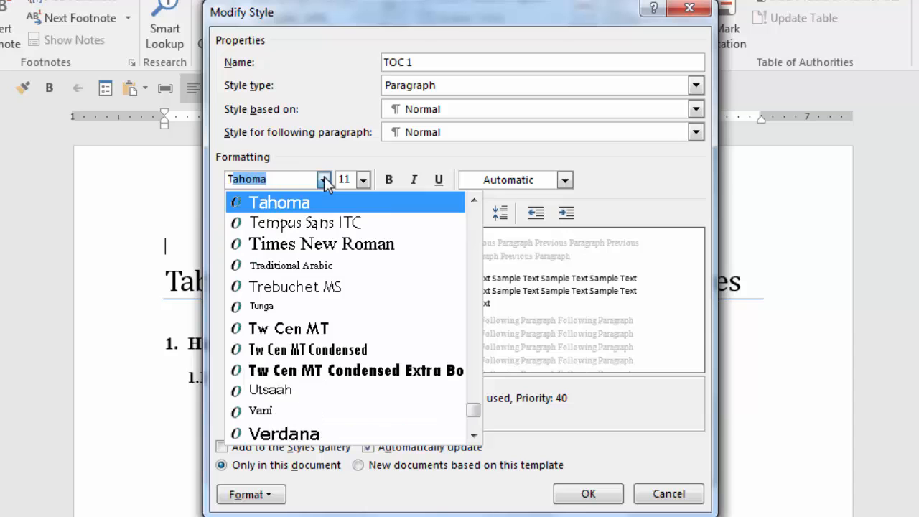
{"action": "left_click", "coordinate": [363, 182]}
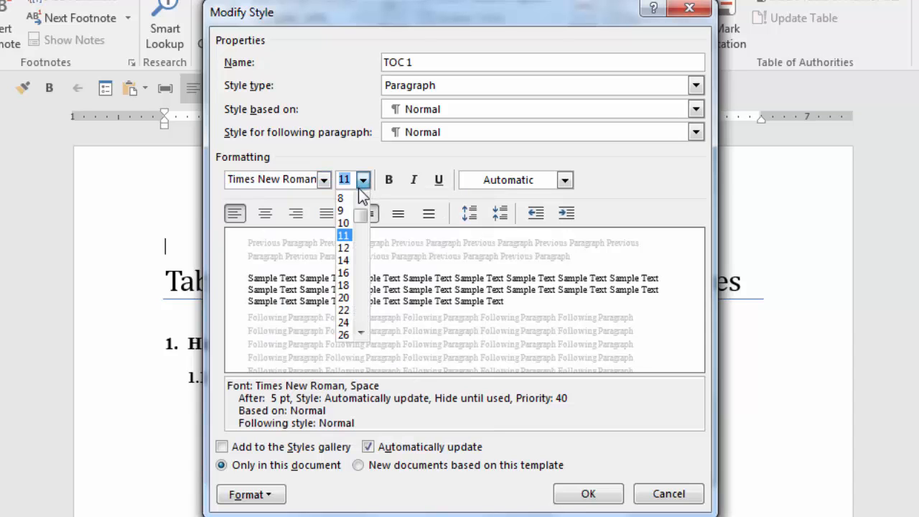
{"action": "left_click", "coordinate": [344, 260]}
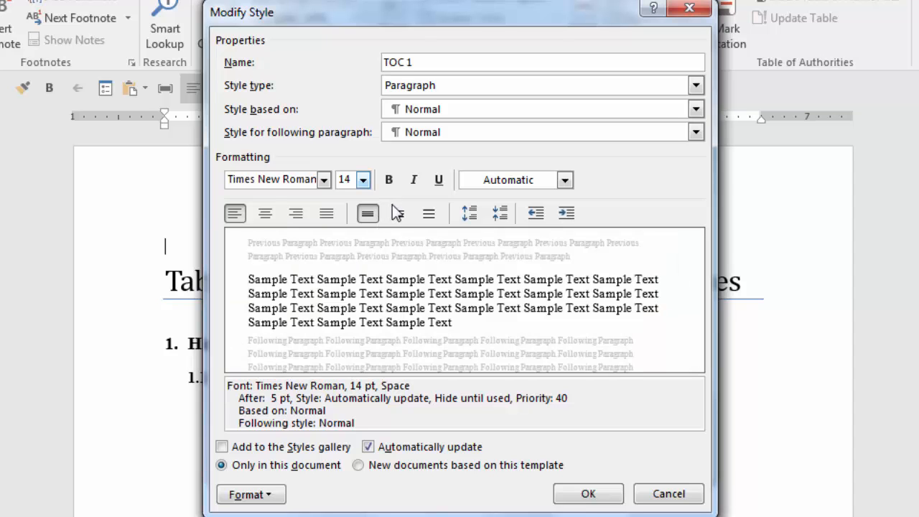
{"action": "left_click", "coordinate": [389, 180]}
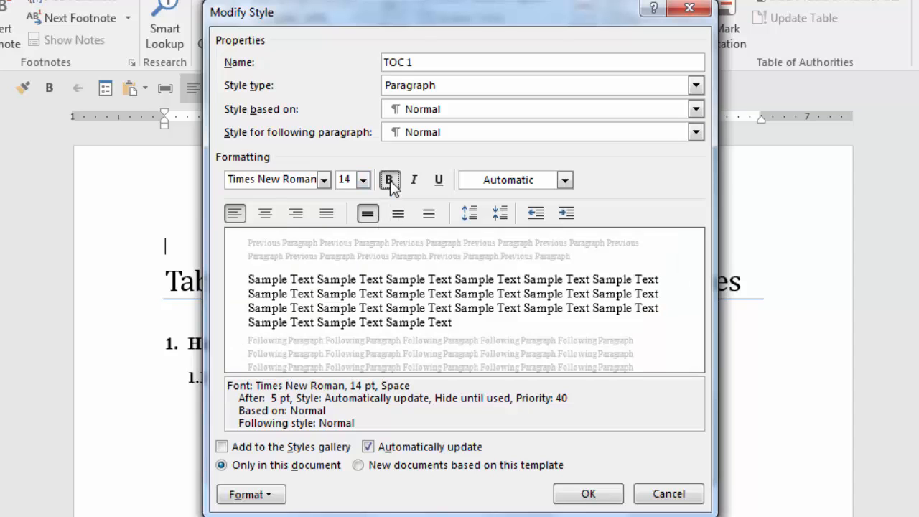
{"action": "left_click", "coordinate": [566, 181]}
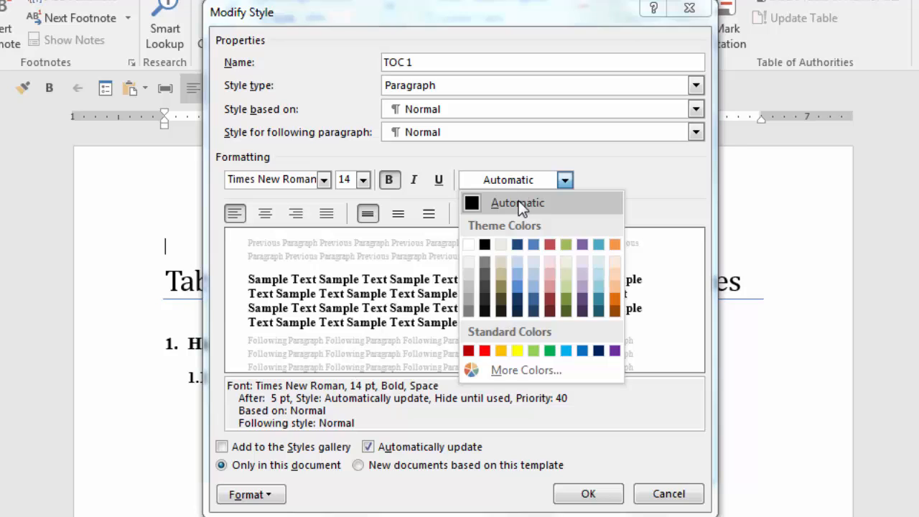
{"action": "left_click", "coordinate": [524, 204]}
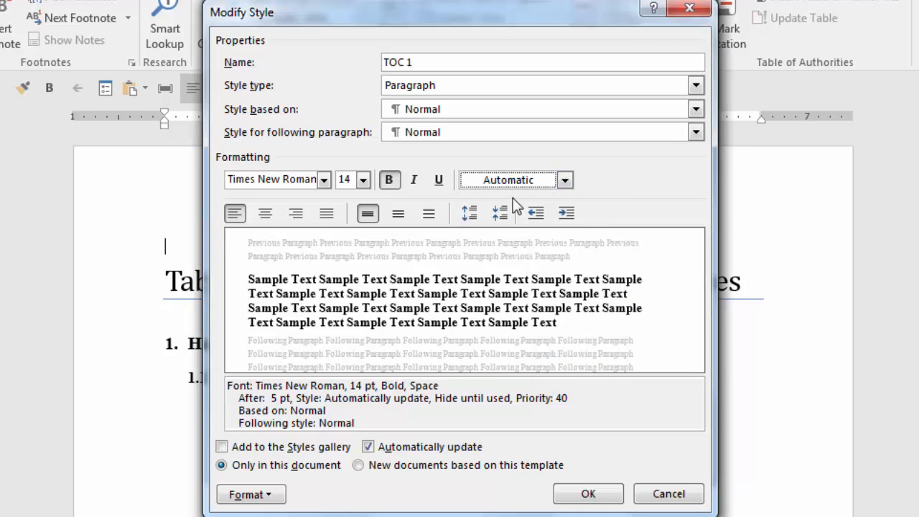
- Apply the All caps font effect to the TOC 1 style
{"action": "left_click", "coordinate": [249, 495]}
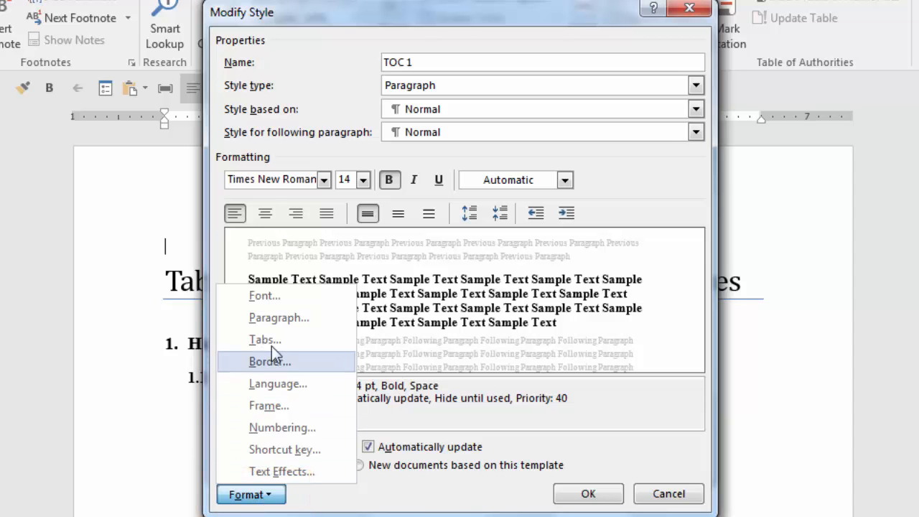
{"action": "left_click", "coordinate": [280, 295]}
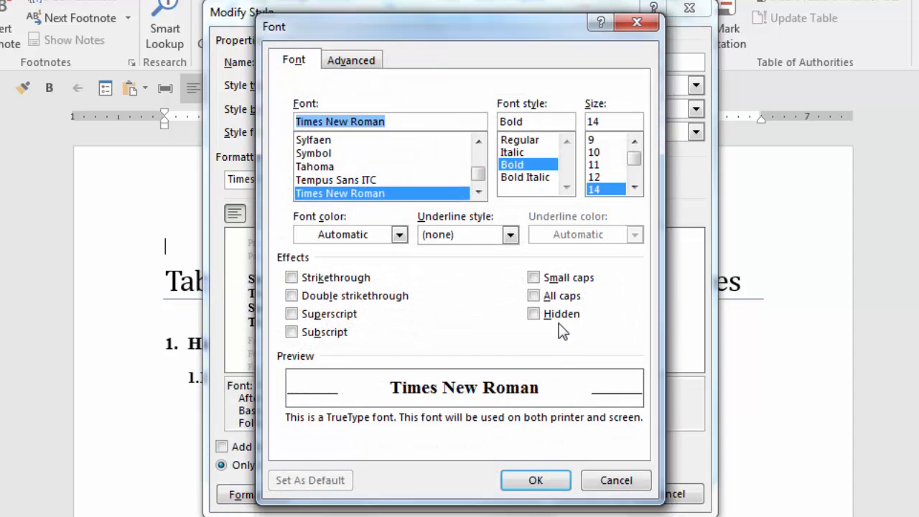
{"action": "left_click", "coordinate": [534, 295]}
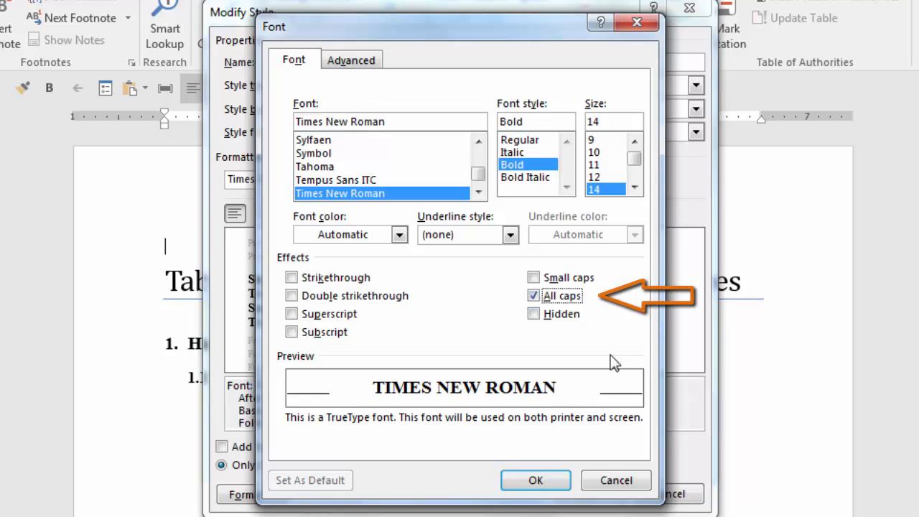
{"action": "left_click", "coordinate": [536, 481]}
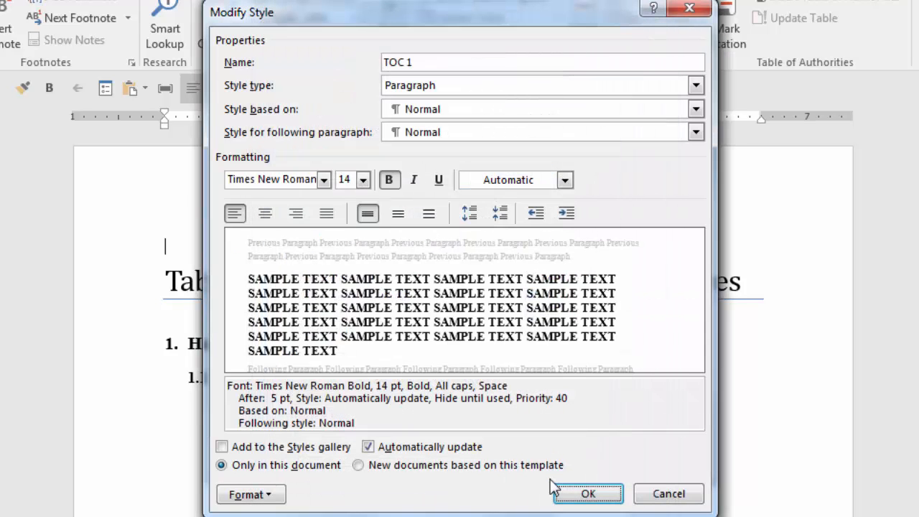
- Set the TOC 1 style's paragraph spacing to 3 pt before and 3 pt after
{"action": "left_click", "coordinate": [257, 494]}
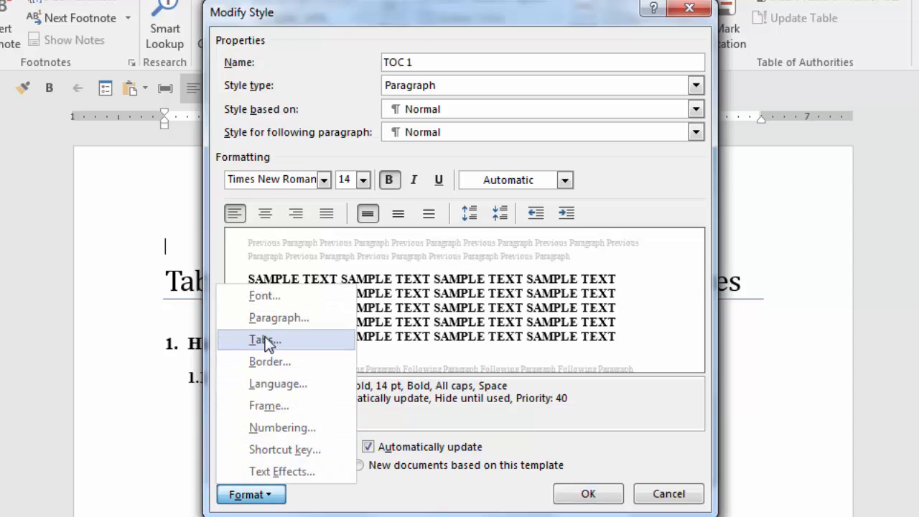
{"action": "left_click", "coordinate": [278, 318]}
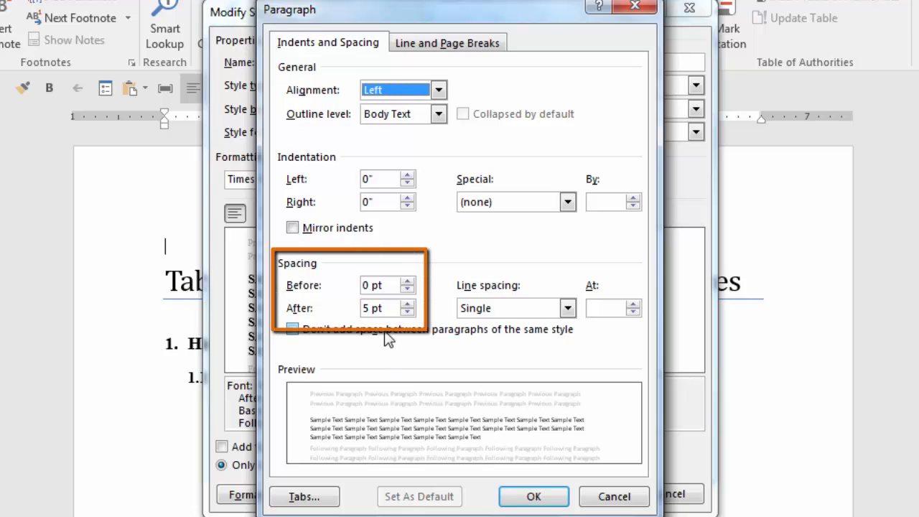
{"action": "left_click", "coordinate": [364, 285]}
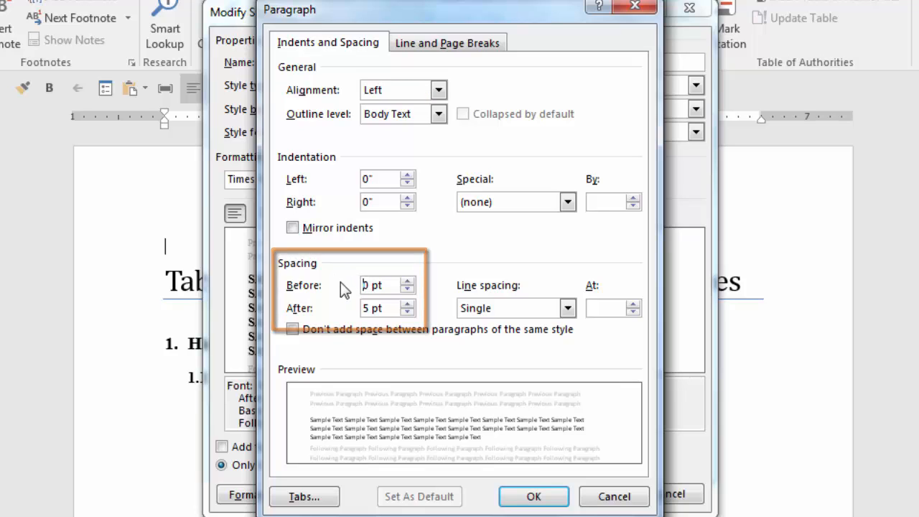
{"action": "type", "text": "3"}
{"action": "key", "text": "Delete"}
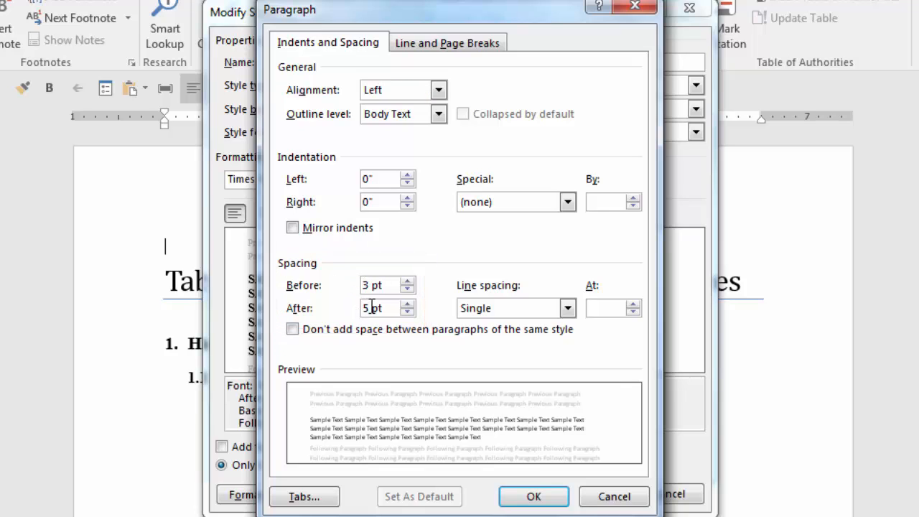
{"action": "left_click_drag", "start_coordinate": [370, 308], "coordinate": [357, 308]}
{"action": "type", "text": "3"}
- Give the TOC 1 style a 0.5" hanging indent and save the style changes
{"action": "left_click", "coordinate": [568, 203]}
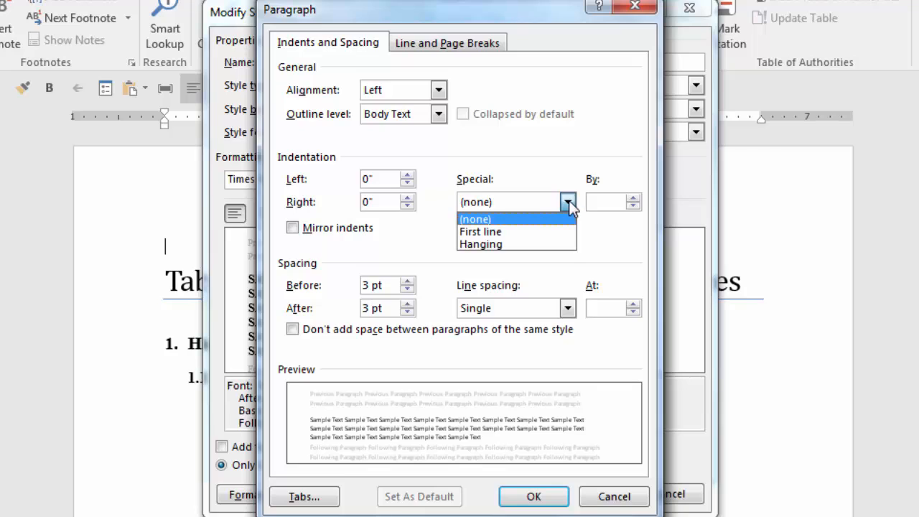
{"action": "left_click", "coordinate": [526, 245]}
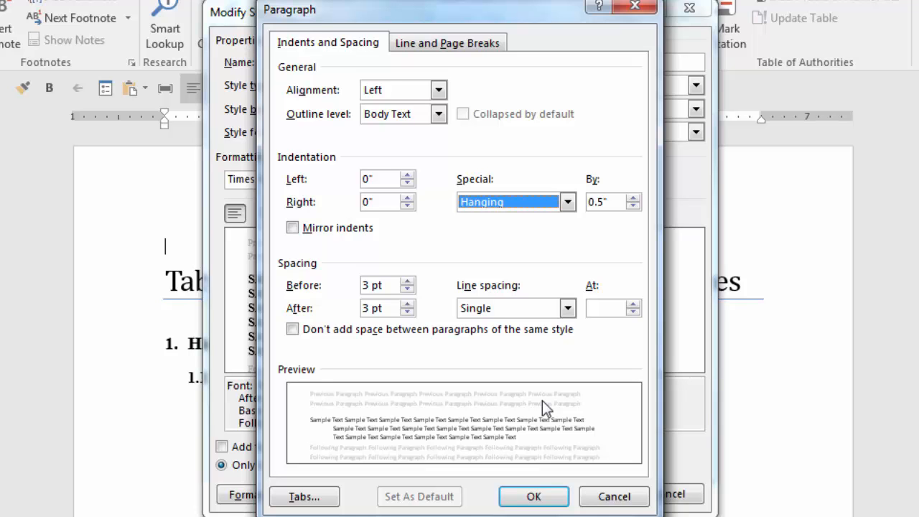
{"action": "left_click", "coordinate": [533, 496]}
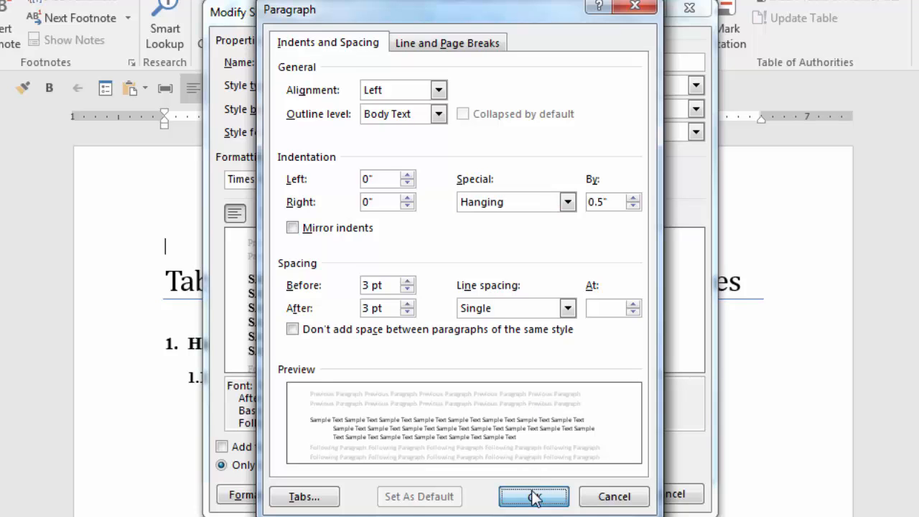
{"action": "left_click", "coordinate": [590, 494]}
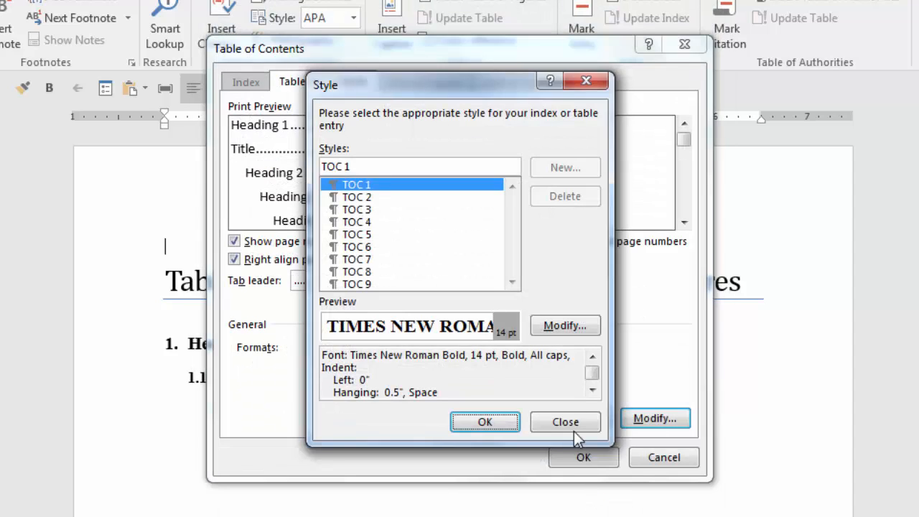
- Modify the TOC 2 style to use Times New Roman, 12 pt, bold
{"action": "left_click", "coordinate": [365, 198]}
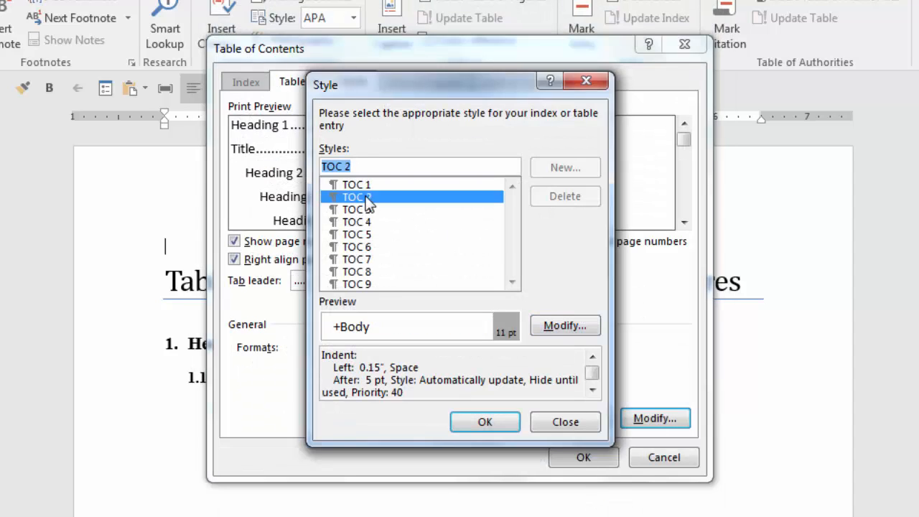
{"action": "left_click", "coordinate": [560, 325]}
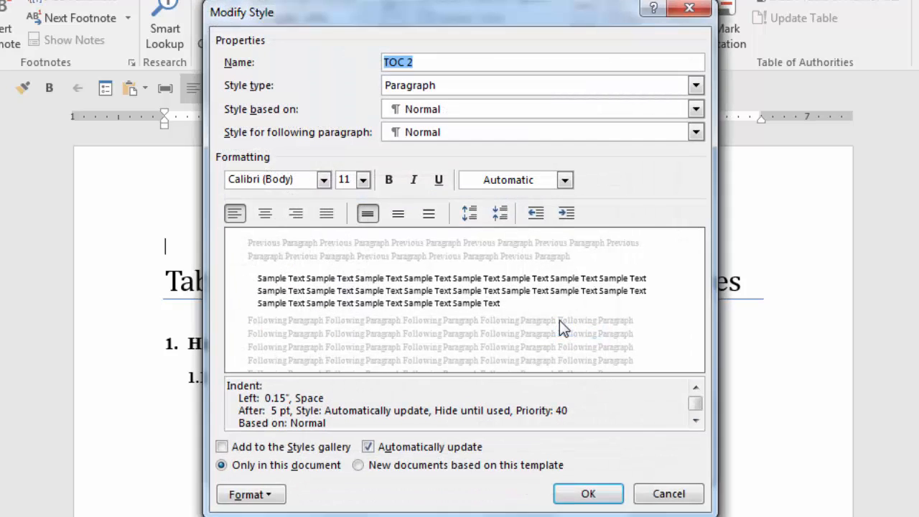
{"action": "left_click", "coordinate": [324, 180]}
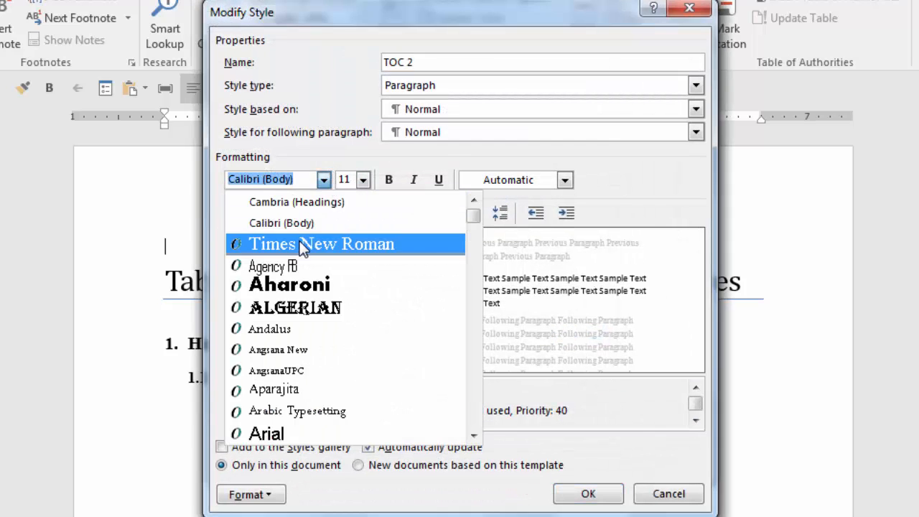
{"action": "left_click", "coordinate": [297, 244]}
{"action": "left_click", "coordinate": [363, 180]}
{"action": "left_click", "coordinate": [351, 249]}
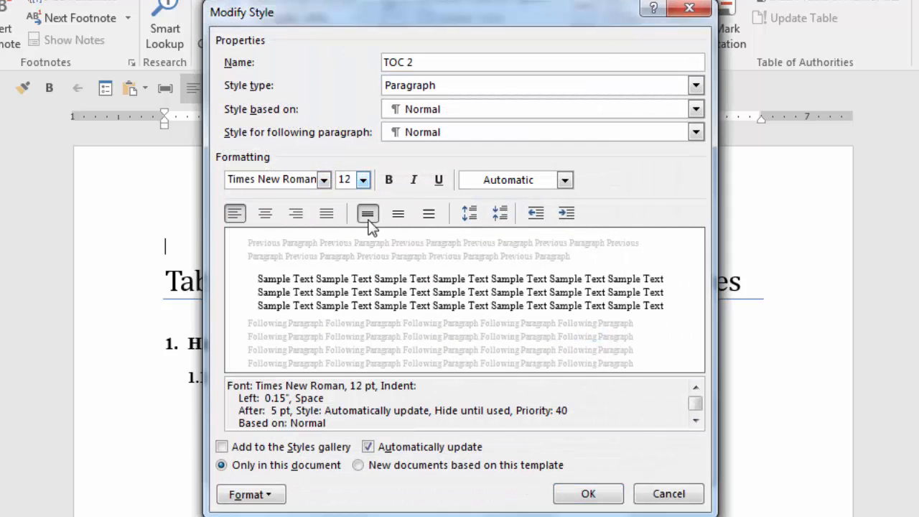
{"action": "left_click", "coordinate": [388, 180]}
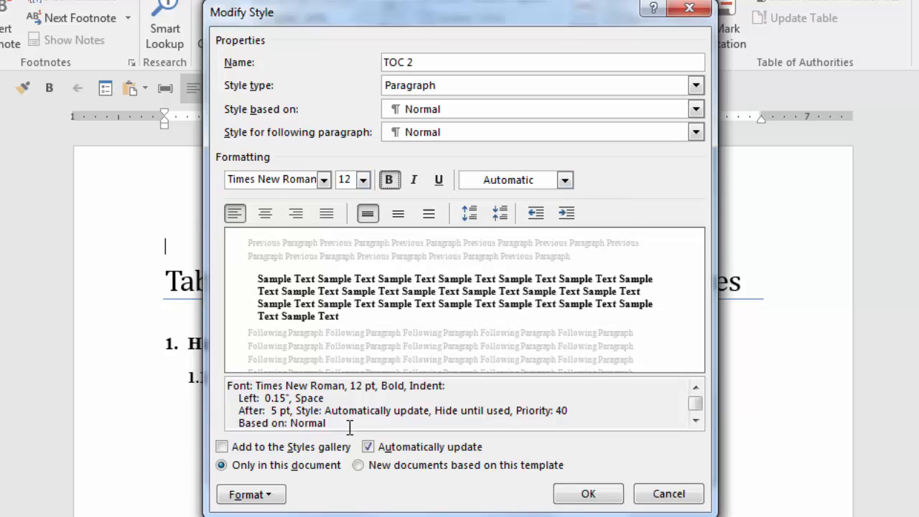
- Set the TOC 2 style's paragraph spacing to 3 pt before and 3 pt after
{"action": "left_click", "coordinate": [251, 495]}
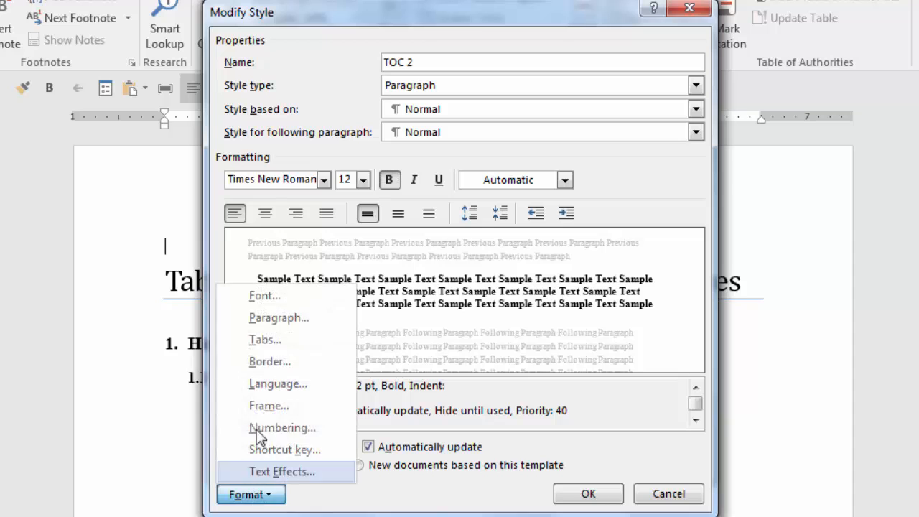
{"action": "left_click", "coordinate": [268, 318]}
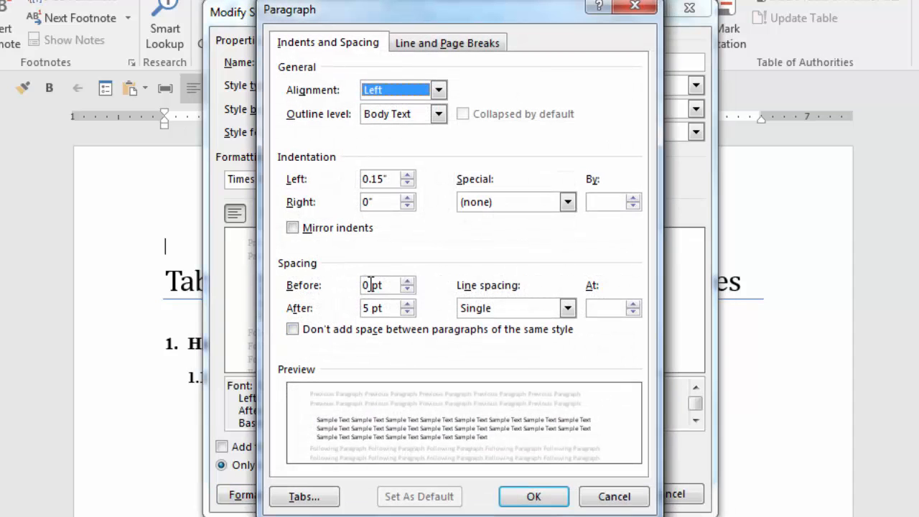
{"action": "left_click_drag", "start_coordinate": [371, 285], "coordinate": [354, 284]}
{"action": "type", "text": "3"}
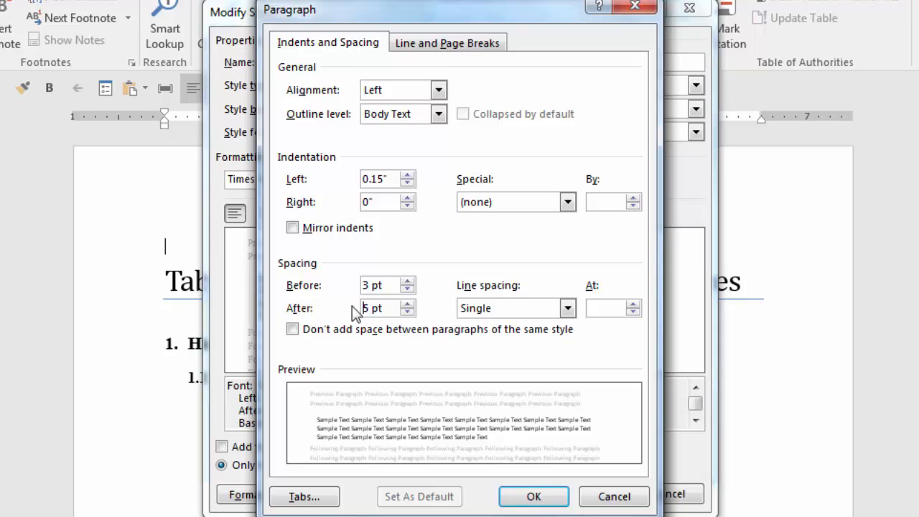
{"action": "type", "text": "3"}
{"action": "key", "text": "Delete"}
- Set the TOC 2 style's left indent to 0" with a 0.5" hanging indent and save the style changes
{"action": "left_click", "coordinate": [407, 184]}
{"action": "left_click", "coordinate": [407, 184]}
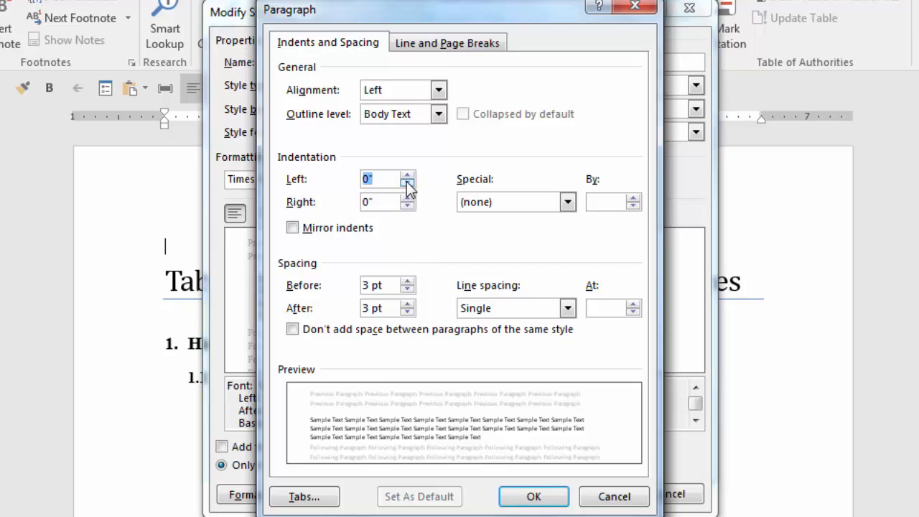
{"action": "left_click", "coordinate": [370, 180]}
{"action": "left_click", "coordinate": [569, 205]}
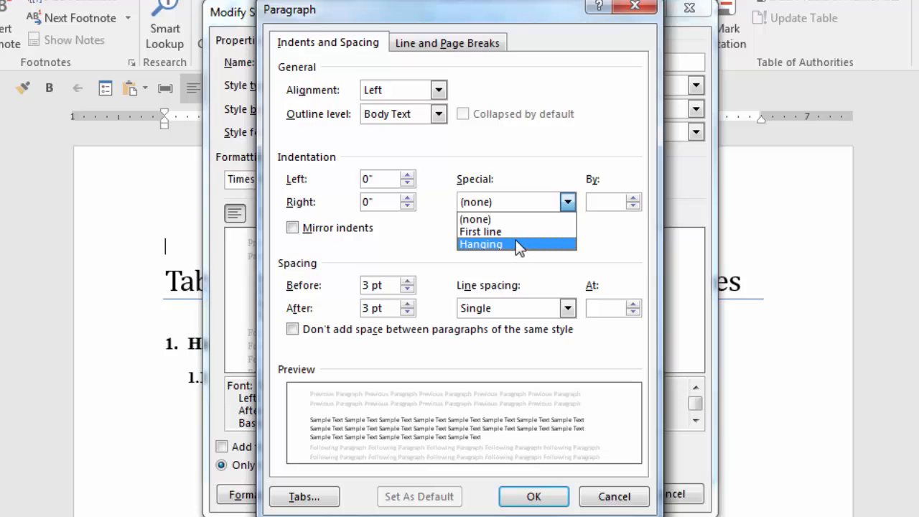
{"action": "left_click", "coordinate": [516, 242]}
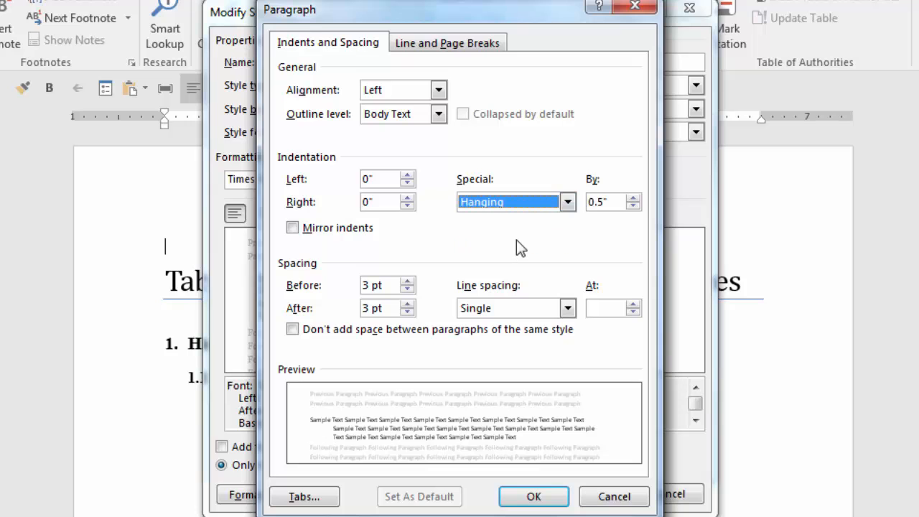
{"action": "left_click", "coordinate": [534, 497]}
{"action": "left_click", "coordinate": [589, 494]}
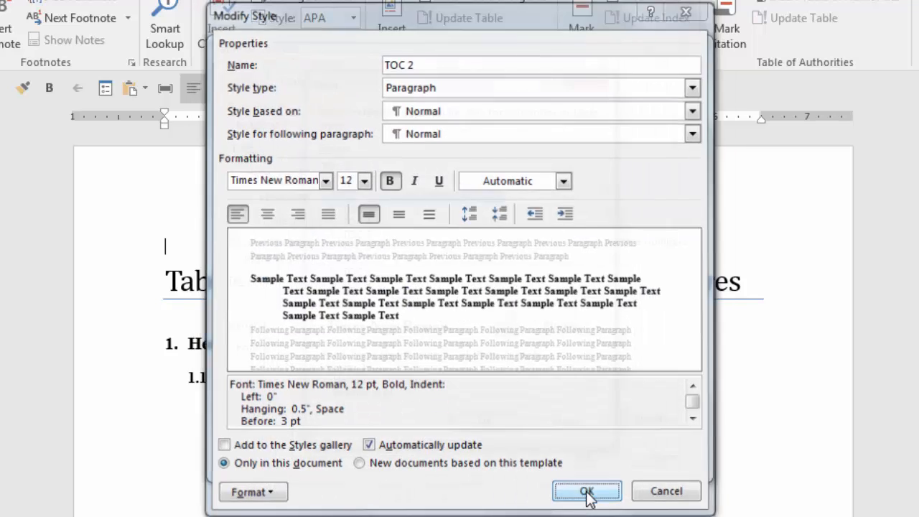
- Modify the TOC 3 style to use Times New Roman, 12 pt, bold and italic
{"action": "left_click", "coordinate": [375, 211]}
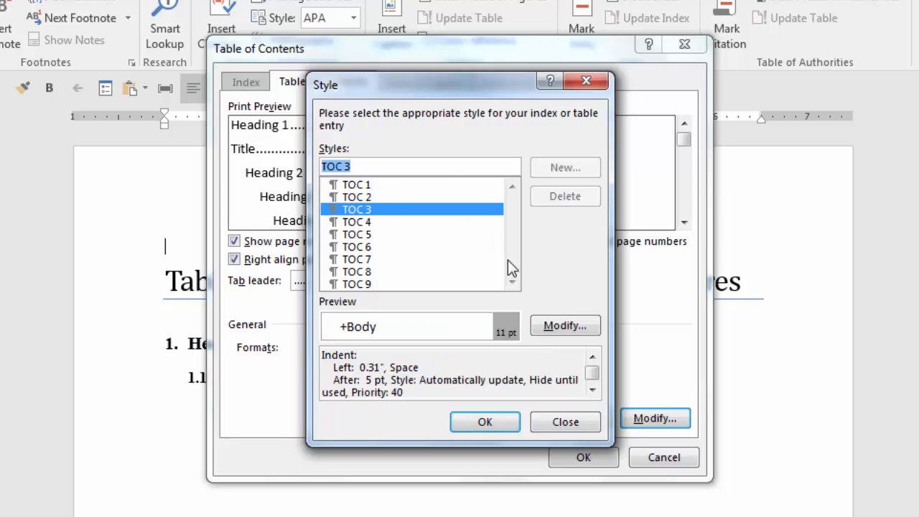
{"action": "left_click", "coordinate": [567, 330]}
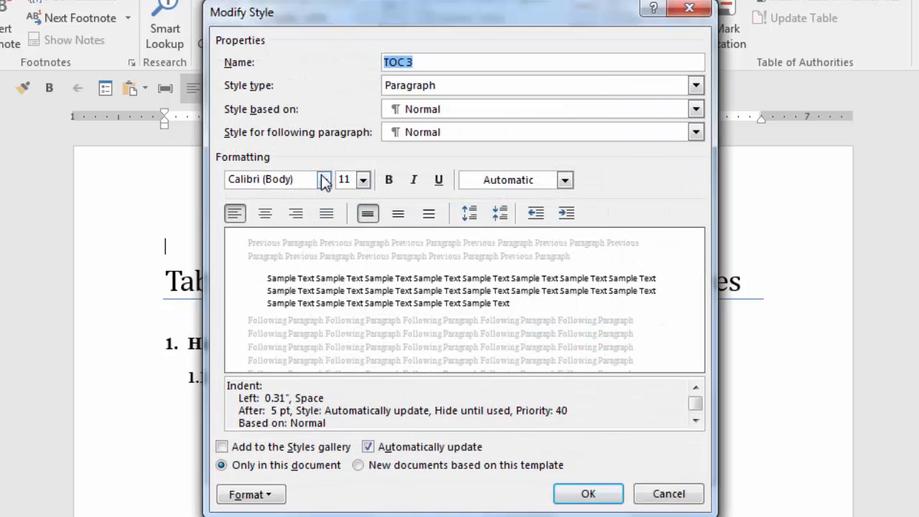
{"action": "left_click", "coordinate": [324, 180]}
{"action": "left_click", "coordinate": [288, 308]}
{"action": "left_click", "coordinate": [363, 179]}
{"action": "left_click", "coordinate": [345, 248]}
{"action": "left_click", "coordinate": [389, 179]}
{"action": "left_click", "coordinate": [251, 494]}
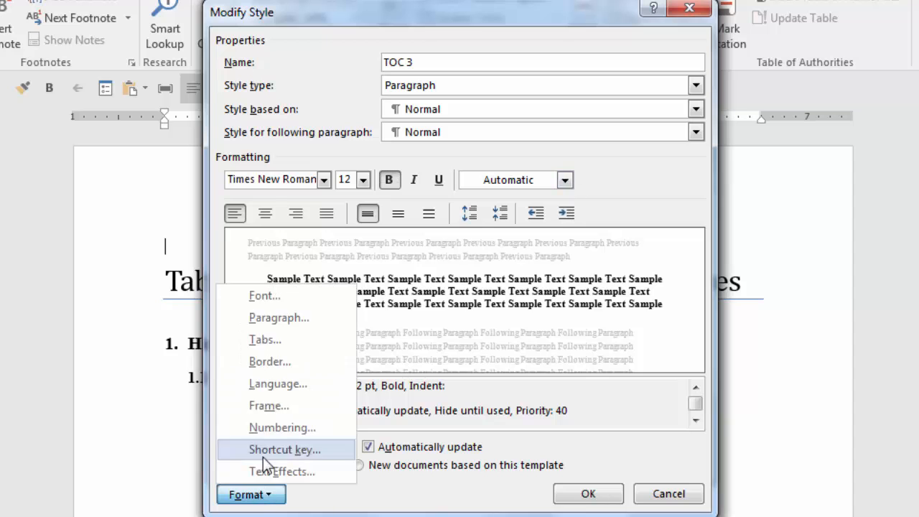
{"action": "left_click", "coordinate": [417, 183]}
{"action": "left_click", "coordinate": [415, 179]}
- Set the TOC 3 style's left indent to 0" with a 0.5" hanging indent
{"action": "left_click", "coordinate": [251, 494]}
{"action": "left_click", "coordinate": [259, 308]}
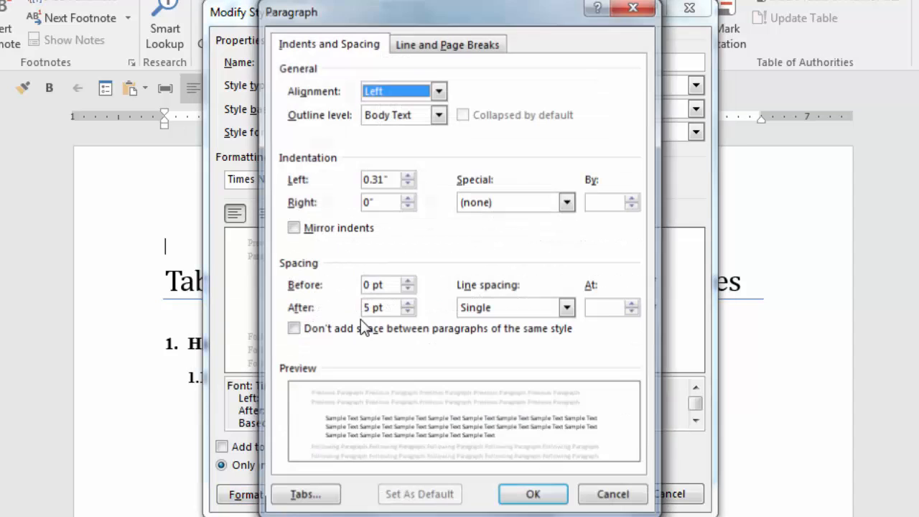
{"action": "double_click", "coordinate": [374, 179]}
{"action": "type", "text": "0"}
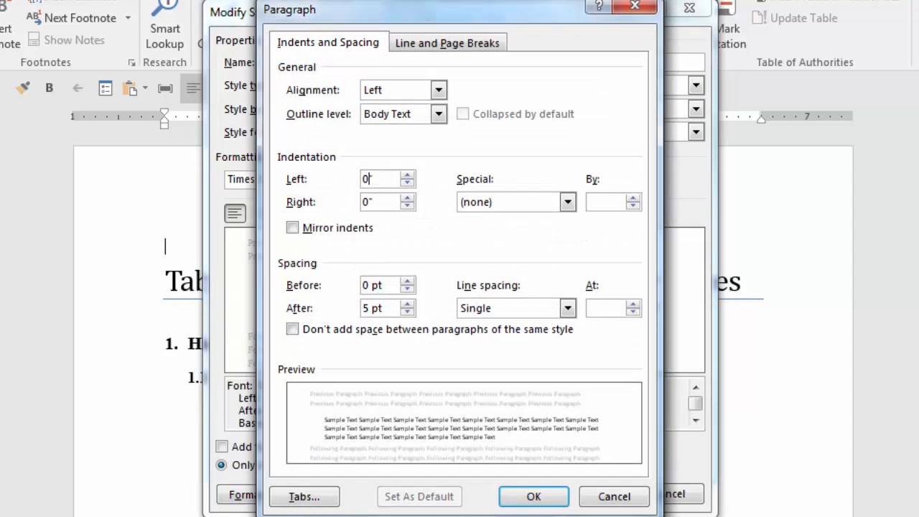
{"action": "left_click", "coordinate": [567, 201]}
{"action": "left_click", "coordinate": [475, 242]}
- Set the TOC 3 style's spacing to 3 pt before and 3 pt after, and save the style changes
{"action": "double_click", "coordinate": [368, 285]}
{"action": "type", "text": "3"}
{"action": "double_click", "coordinate": [370, 308]}
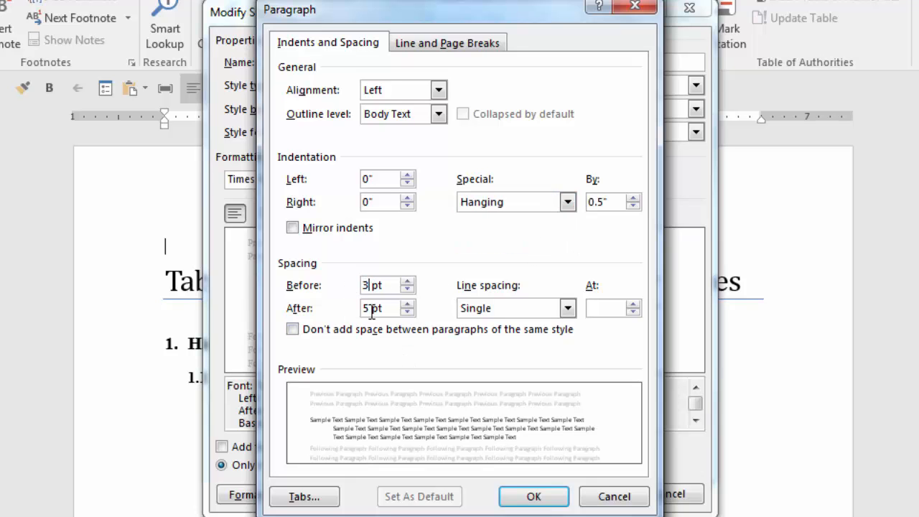
{"action": "type", "text": "3"}
{"action": "left_click", "coordinate": [533, 497]}
{"action": "left_click", "coordinate": [590, 495]}
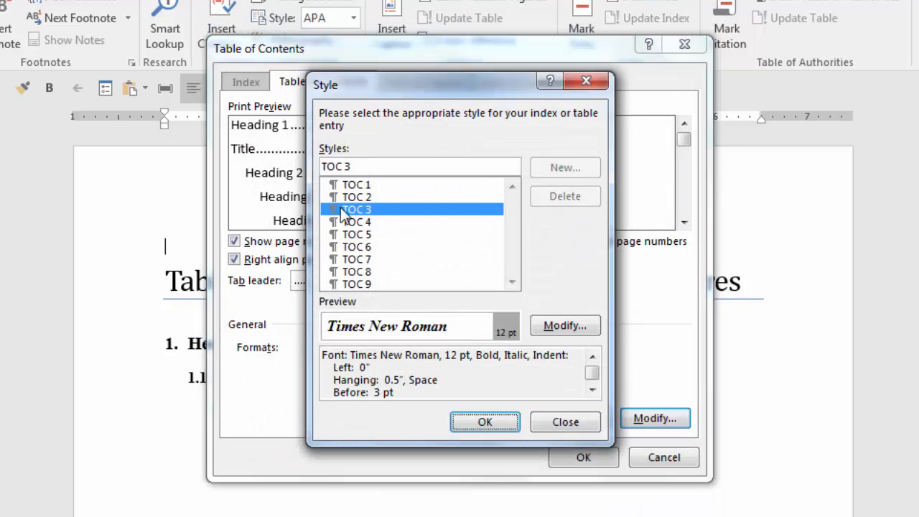
- Modify the TOC 4 style to use Times New Roman, 12 pt, bold
{"action": "left_click", "coordinate": [352, 221]}
{"action": "left_click", "coordinate": [566, 326]}
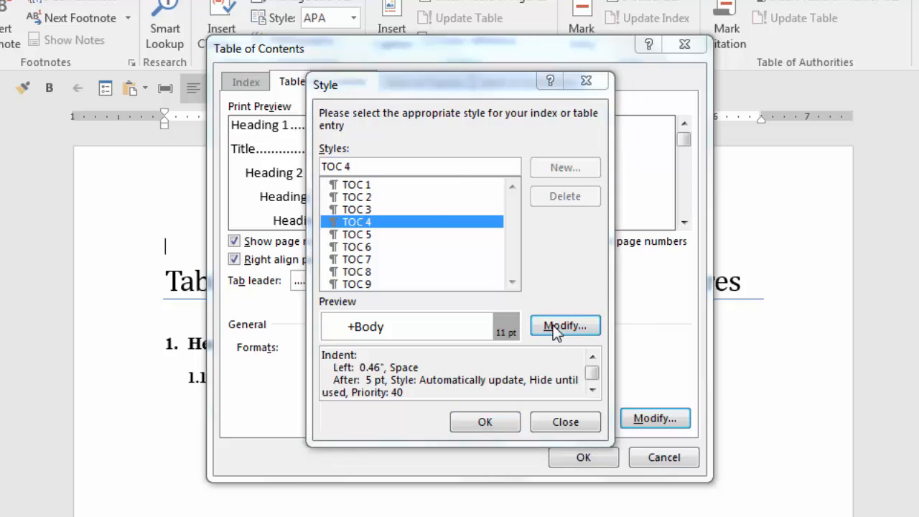
{"action": "left_click", "coordinate": [323, 180]}
{"action": "left_click", "coordinate": [322, 244]}
{"action": "left_click", "coordinate": [363, 180]}
{"action": "left_click", "coordinate": [345, 258]}
{"action": "left_click", "coordinate": [388, 180]}
- Set the TOC 4 style's left indent to 0 and its paragraph spacing to 3 pt before and after
{"action": "left_click", "coordinate": [251, 494]}
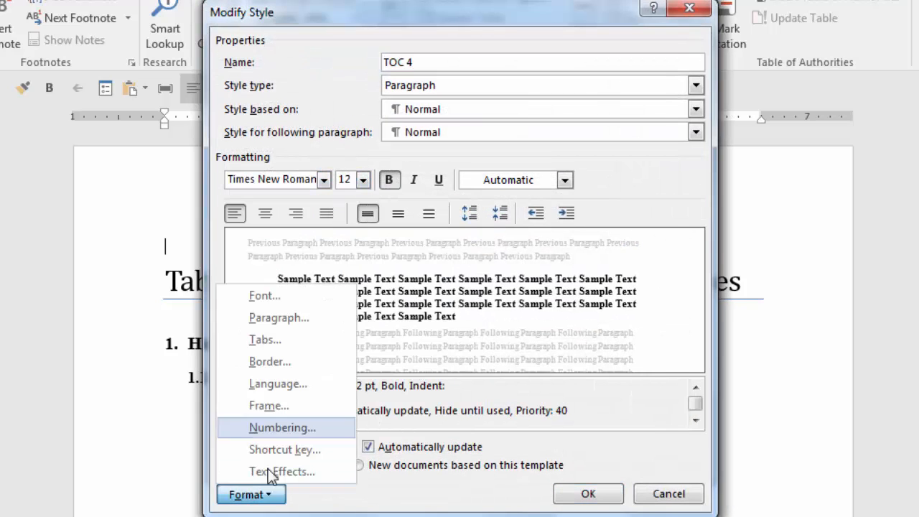
{"action": "left_click", "coordinate": [263, 318]}
{"action": "key", "text": "Tab"}
{"action": "key", "text": "Tab"}
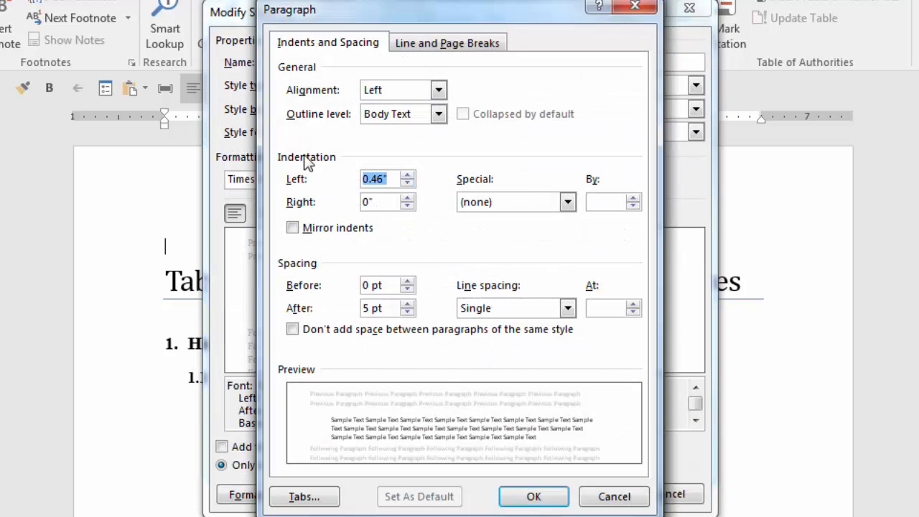
{"action": "type", "text": "0"}
{"action": "double_click", "coordinate": [366, 285]}
{"action": "type", "text": "3"}
{"action": "double_click", "coordinate": [366, 308]}
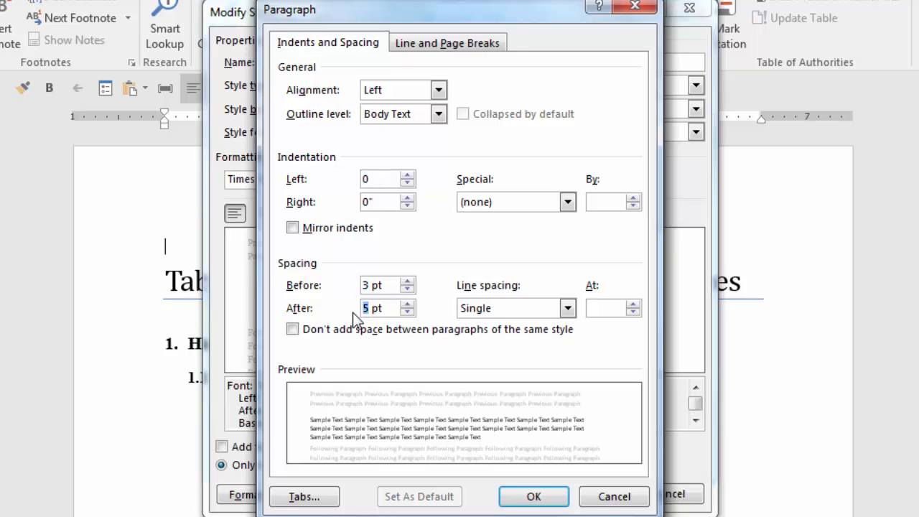
{"action": "type", "text": "3"}
- Give the TOC 4 style a 0.5" hanging indent and save the style changes
{"action": "left_click", "coordinate": [568, 201]}
{"action": "left_click", "coordinate": [528, 242]}
{"action": "left_click", "coordinate": [534, 496]}
{"action": "left_click", "coordinate": [590, 495]}
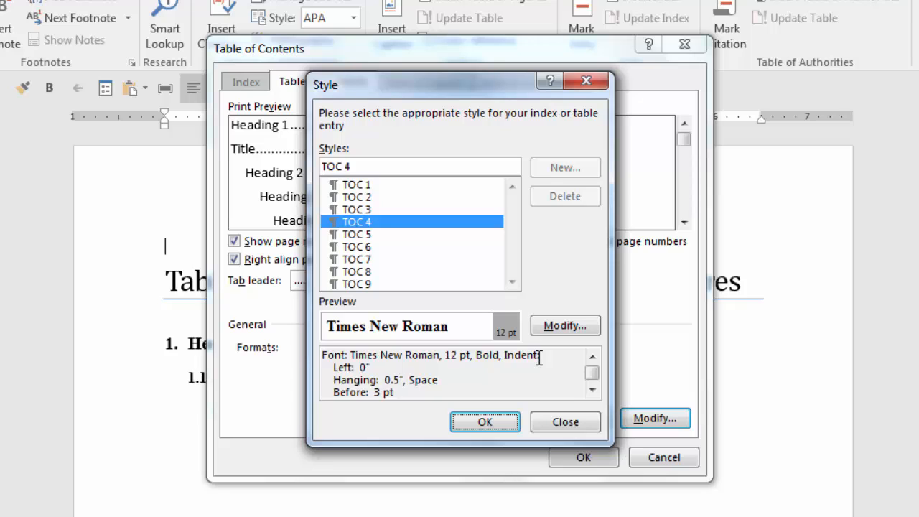
- Accept the modified TOC styles and insert the custom table of contents above the title
{"action": "left_click", "coordinate": [486, 421]}
{"action": "left_click", "coordinate": [584, 458]}
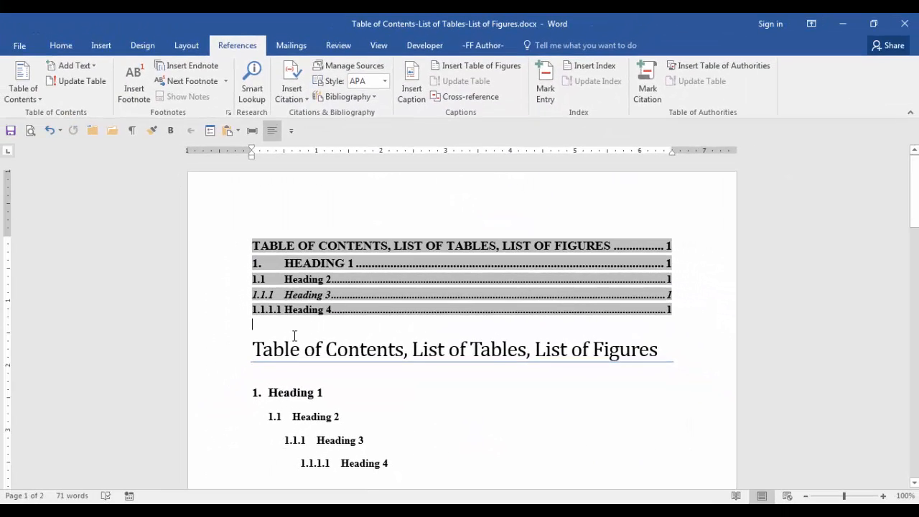
- Insert a list of tables on a new line below the table of contents, using the Table caption label
{"action": "key", "text": "Return"}
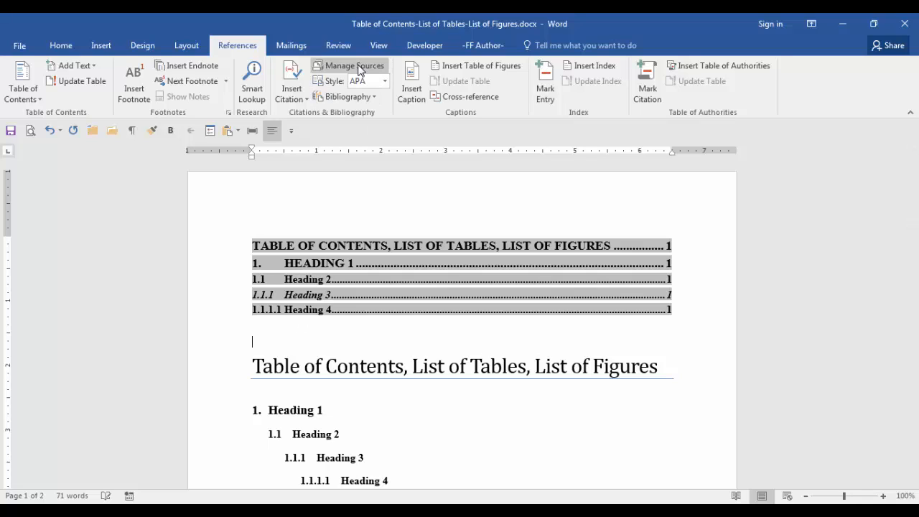
{"action": "left_click", "coordinate": [494, 70]}
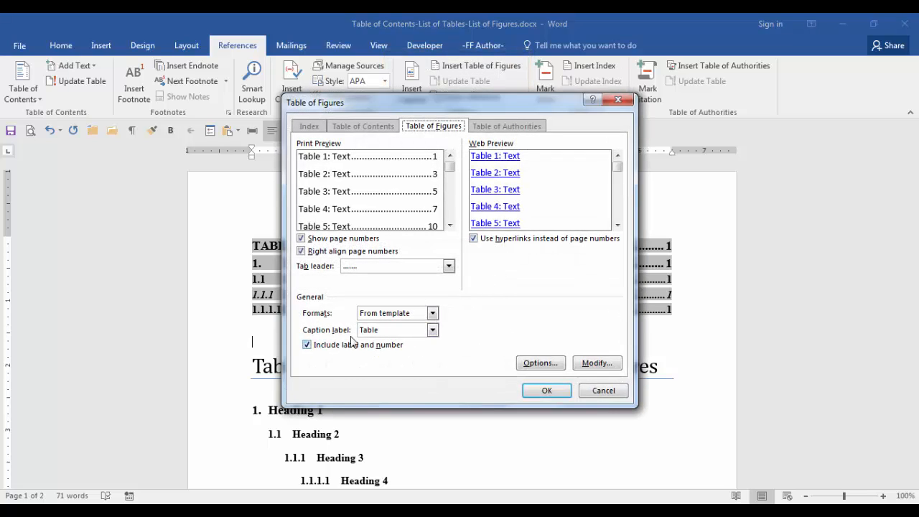
{"action": "left_click", "coordinate": [432, 331]}
{"action": "left_click", "coordinate": [388, 371]}
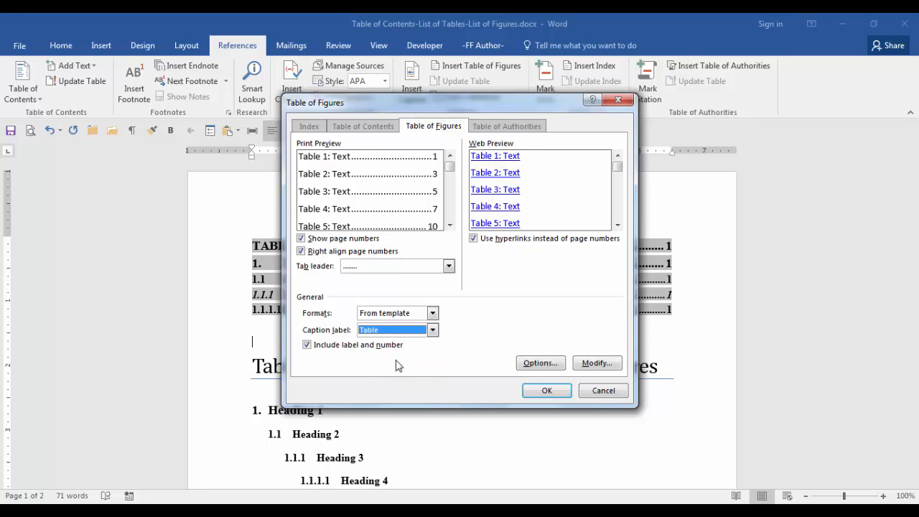
{"action": "left_click", "coordinate": [548, 390]}
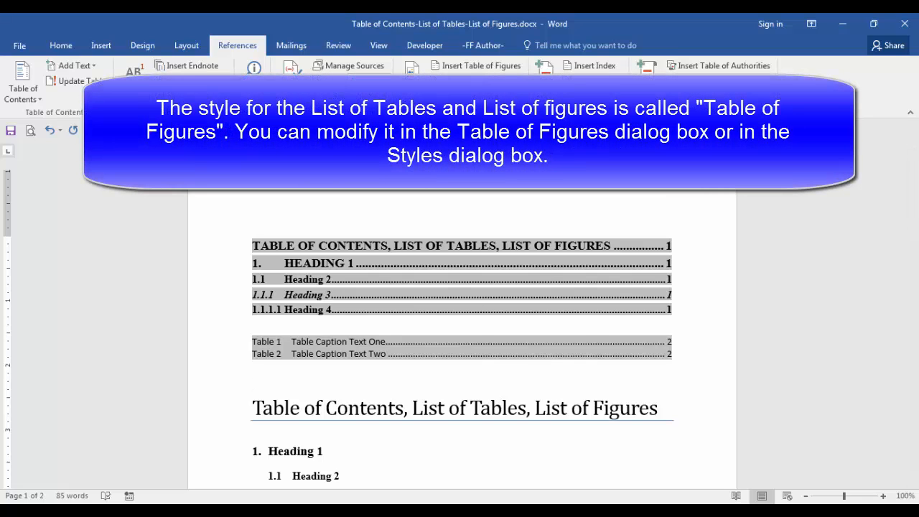
- Insert a list of figures below the list of tables, using the Figure caption label
{"action": "left_click", "coordinate": [459, 66]}
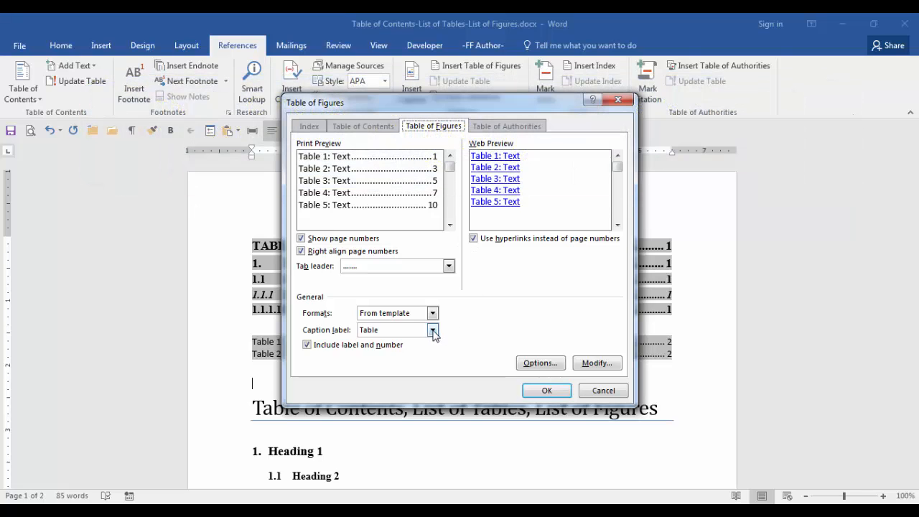
{"action": "left_click", "coordinate": [433, 330]}
{"action": "left_click", "coordinate": [418, 359]}
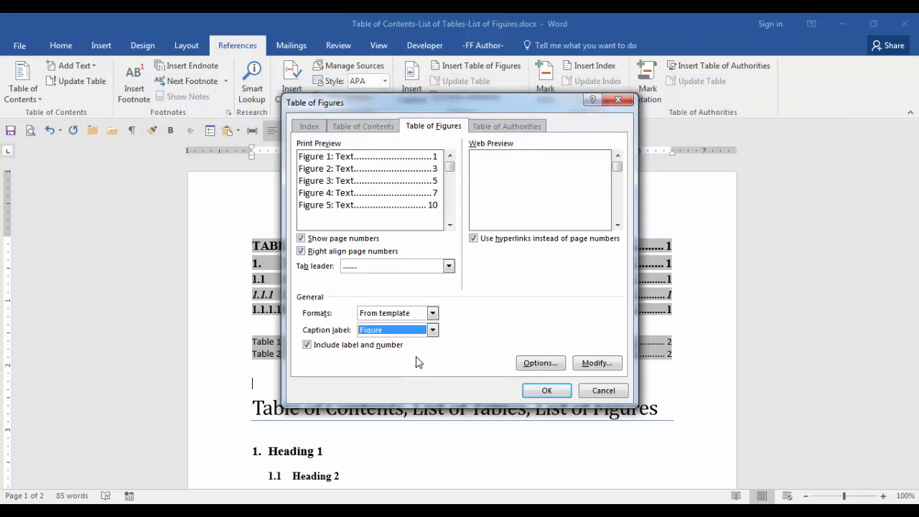
{"action": "left_click", "coordinate": [547, 391]}
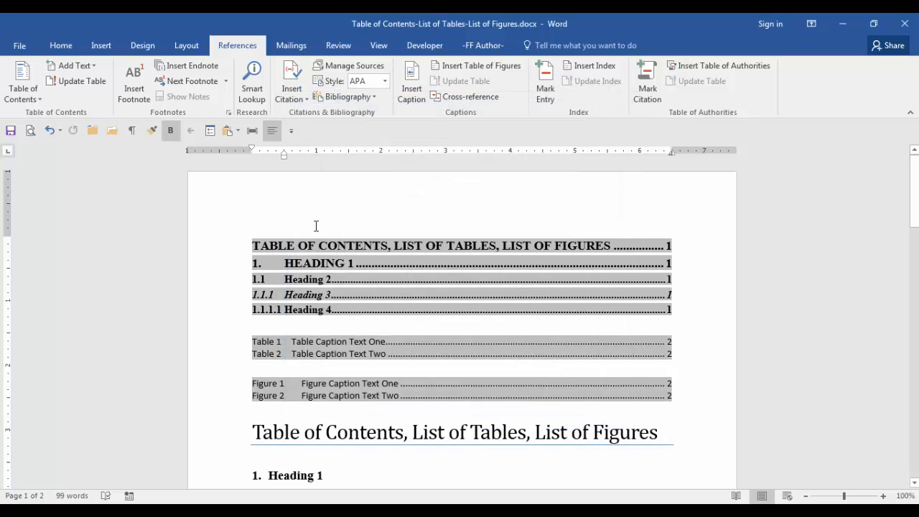
- Add the heading "Table of Contents" in the Title style on a new line above the table of contents
{"action": "key", "text": "Return"}
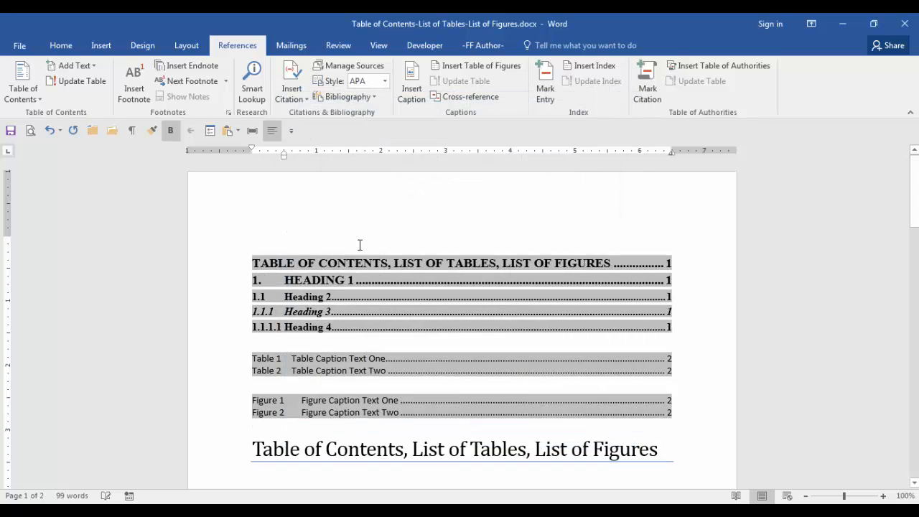
{"action": "left_click", "coordinate": [61, 46]}
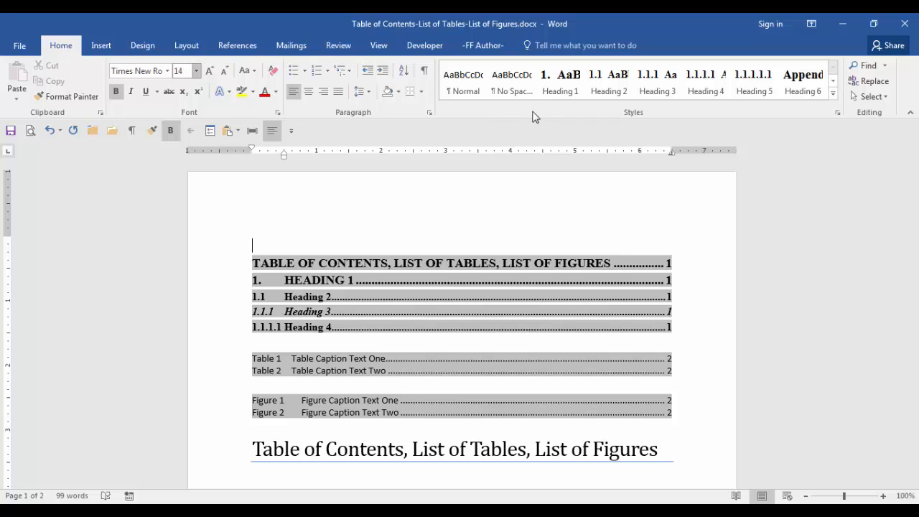
{"action": "left_click", "coordinate": [834, 96]}
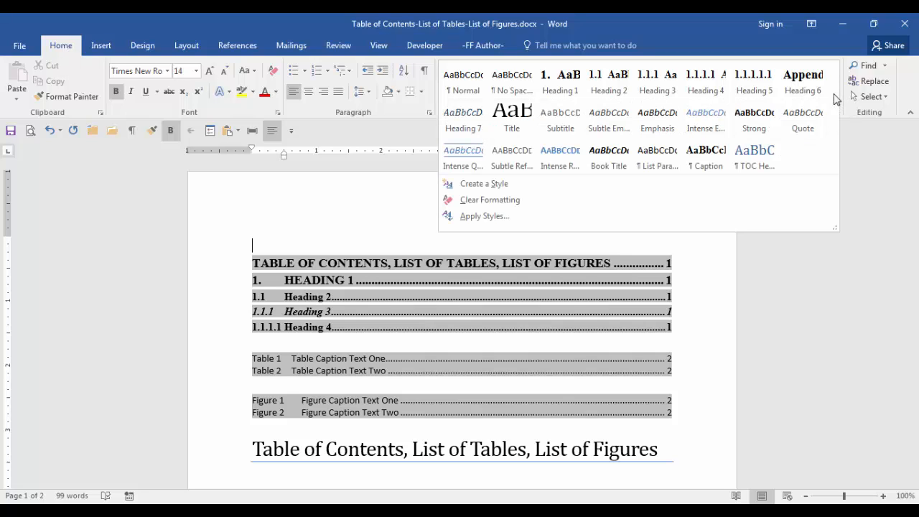
{"action": "left_click", "coordinate": [519, 114]}
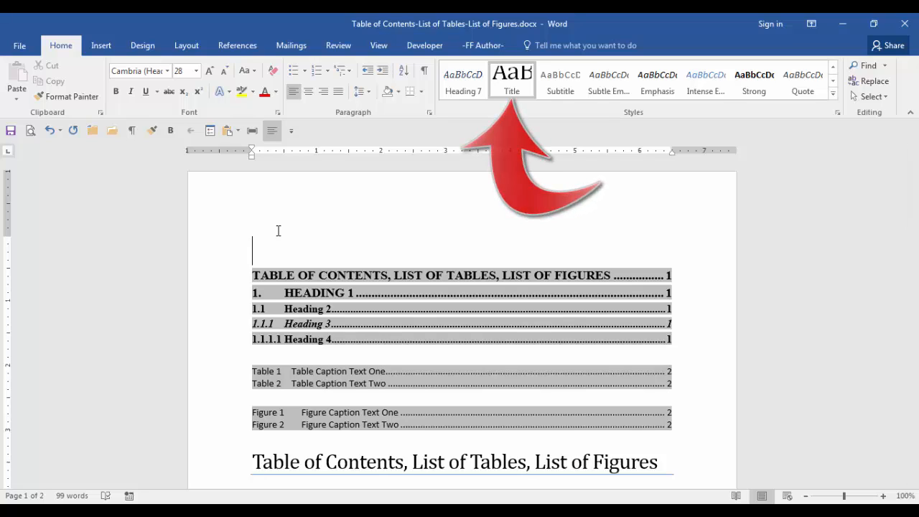
{"action": "type", "text": "Table of Contents"}
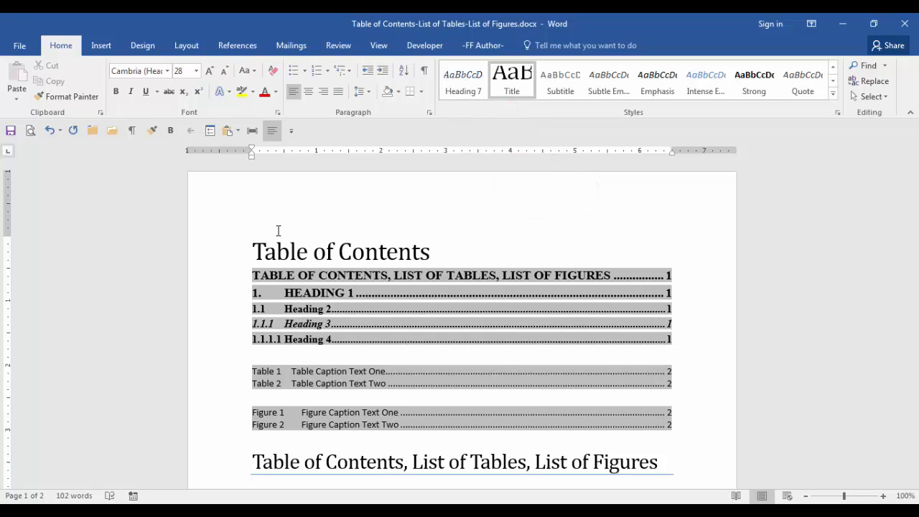
- Add the heading "List of Tables" in the Title style on a new line directly above the table captions list
{"action": "left_click", "coordinate": [262, 354]}
{"action": "key", "text": "Return"}
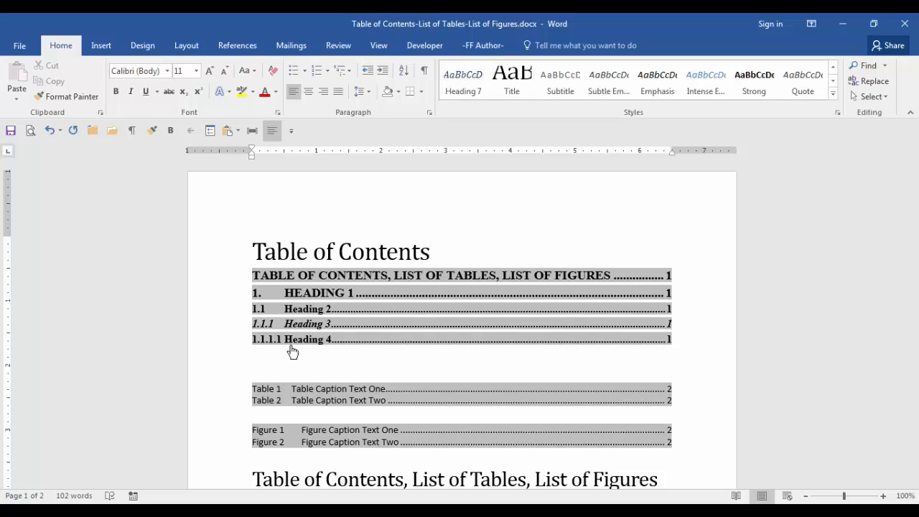
{"action": "left_click", "coordinate": [511, 81]}
{"action": "type", "text": "List of Tables"}
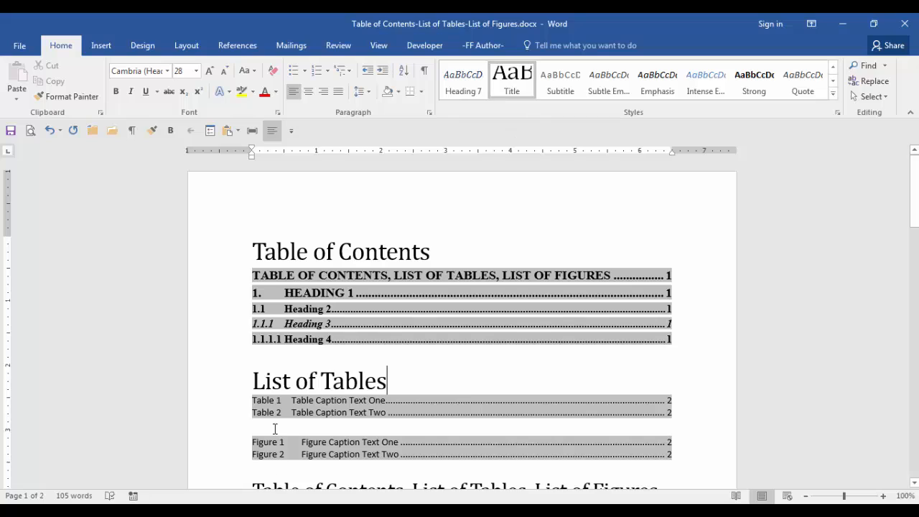
- Add the heading "List of Figures" in the Title style on a new line directly above the figure captions list
{"action": "key", "text": "Return"}
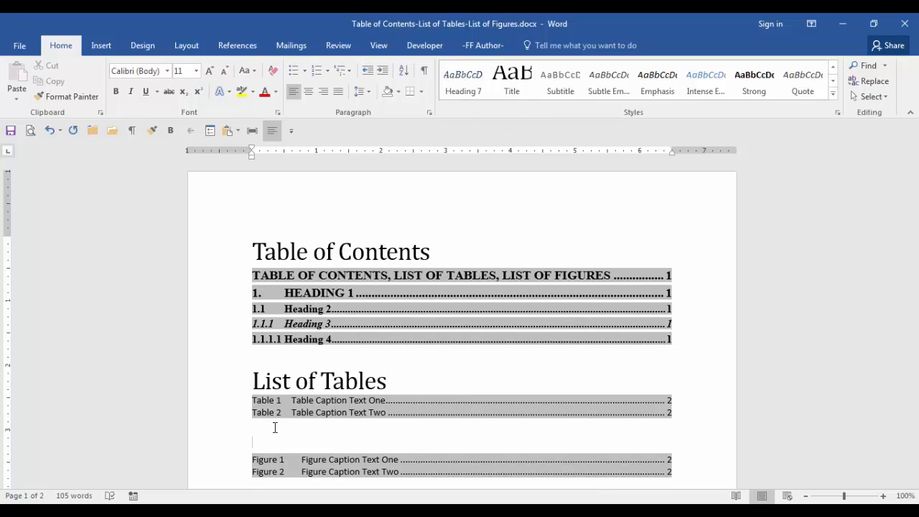
{"action": "left_click", "coordinate": [522, 85]}
{"action": "type", "text": "List of Figures"}
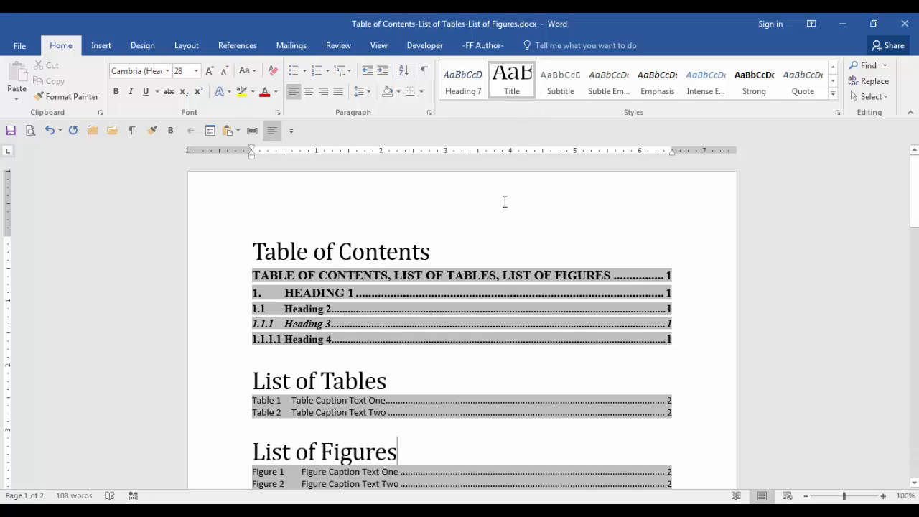
- Update the entire table of contents, including its entries and page numbers
{"action": "right_click", "coordinate": [353, 312]}
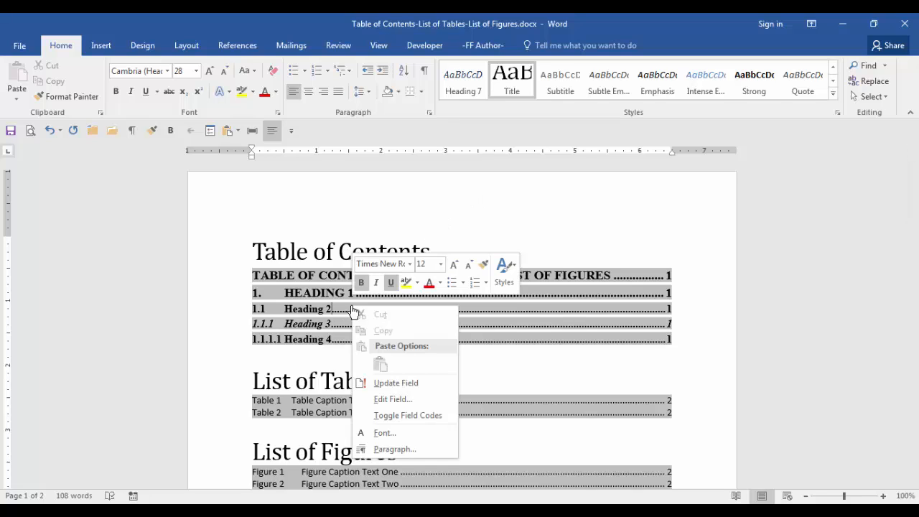
{"action": "left_click", "coordinate": [393, 383]}
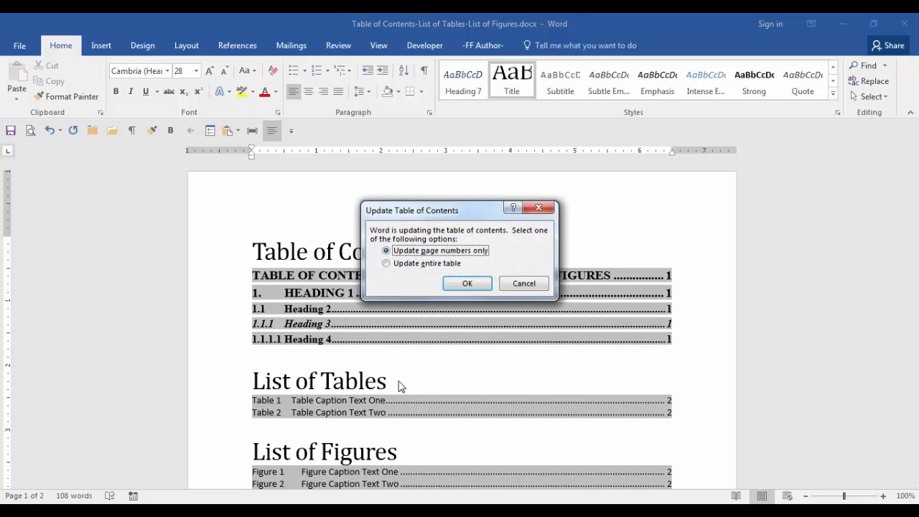
{"action": "left_click", "coordinate": [428, 263]}
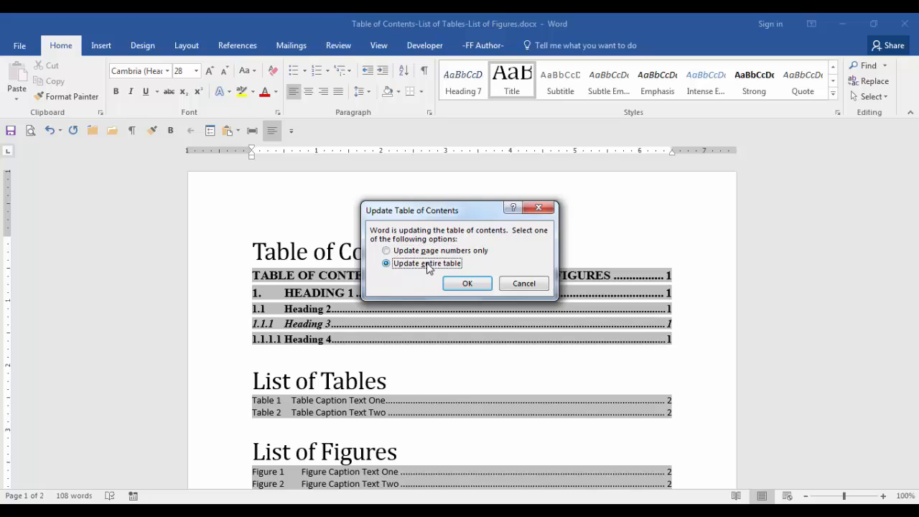
{"action": "left_click", "coordinate": [469, 284]}
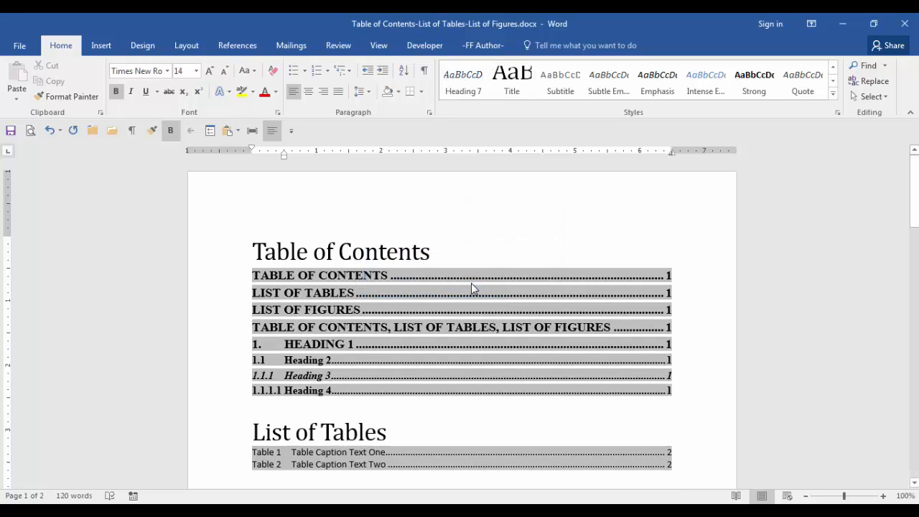